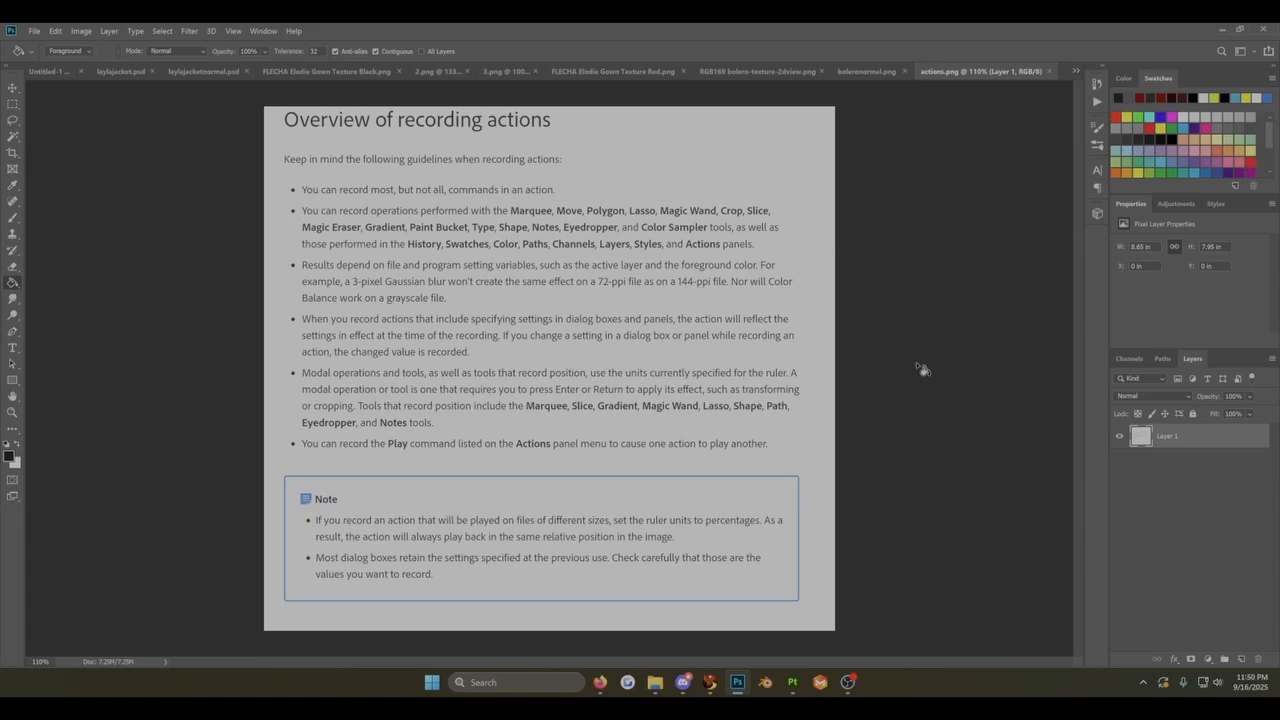
Step: Switch to the FLECHA Elodie Gown Texture Red.png document and show the Actions panel
left_click(619, 76)
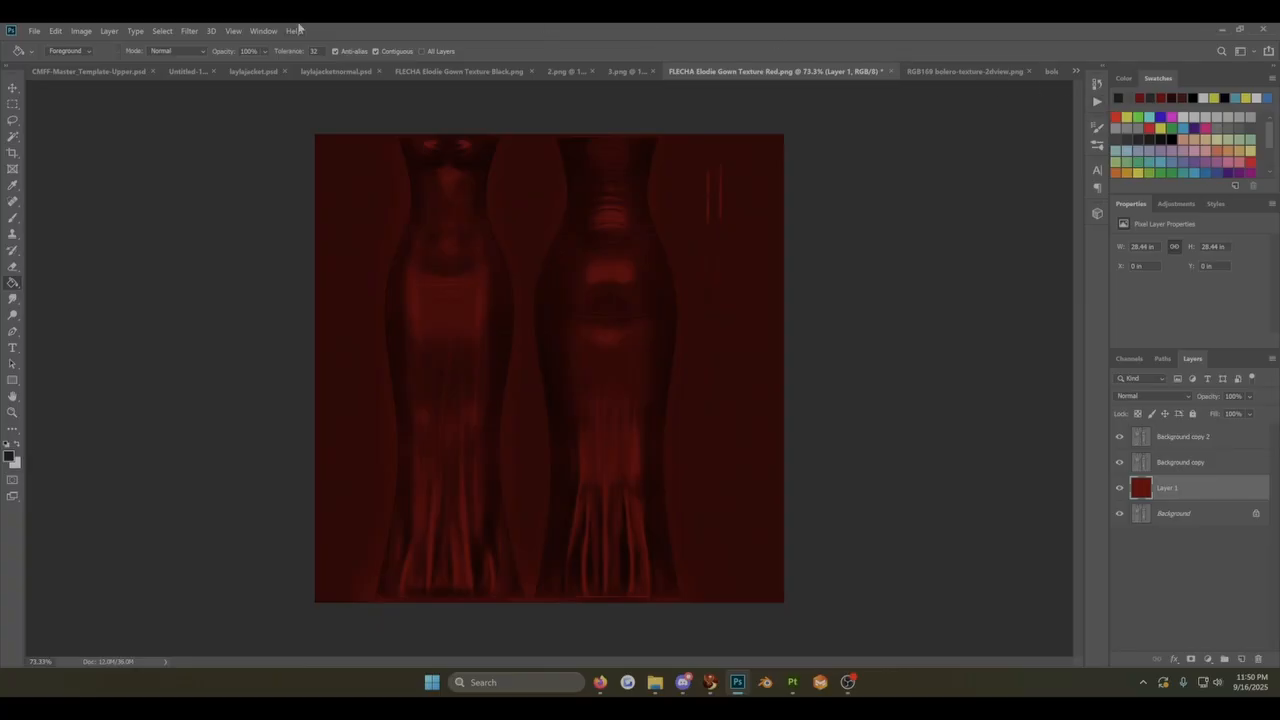
left_click(263, 31)
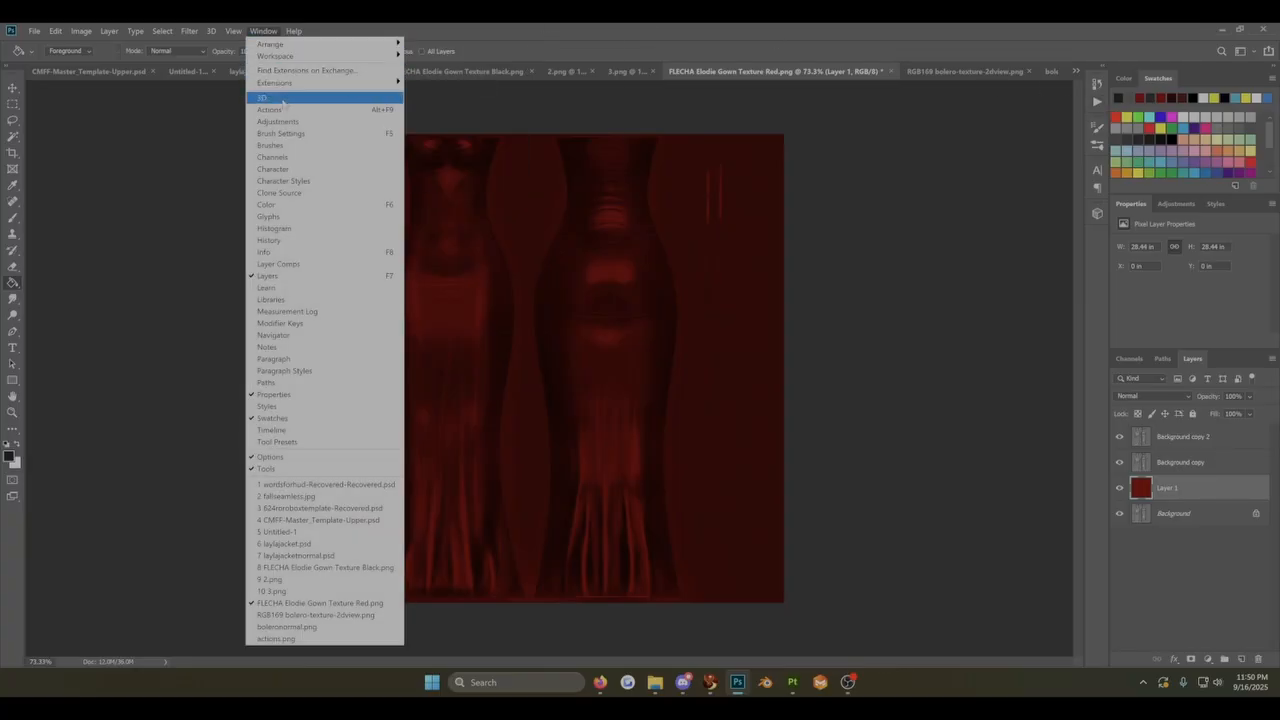
left_click(284, 109)
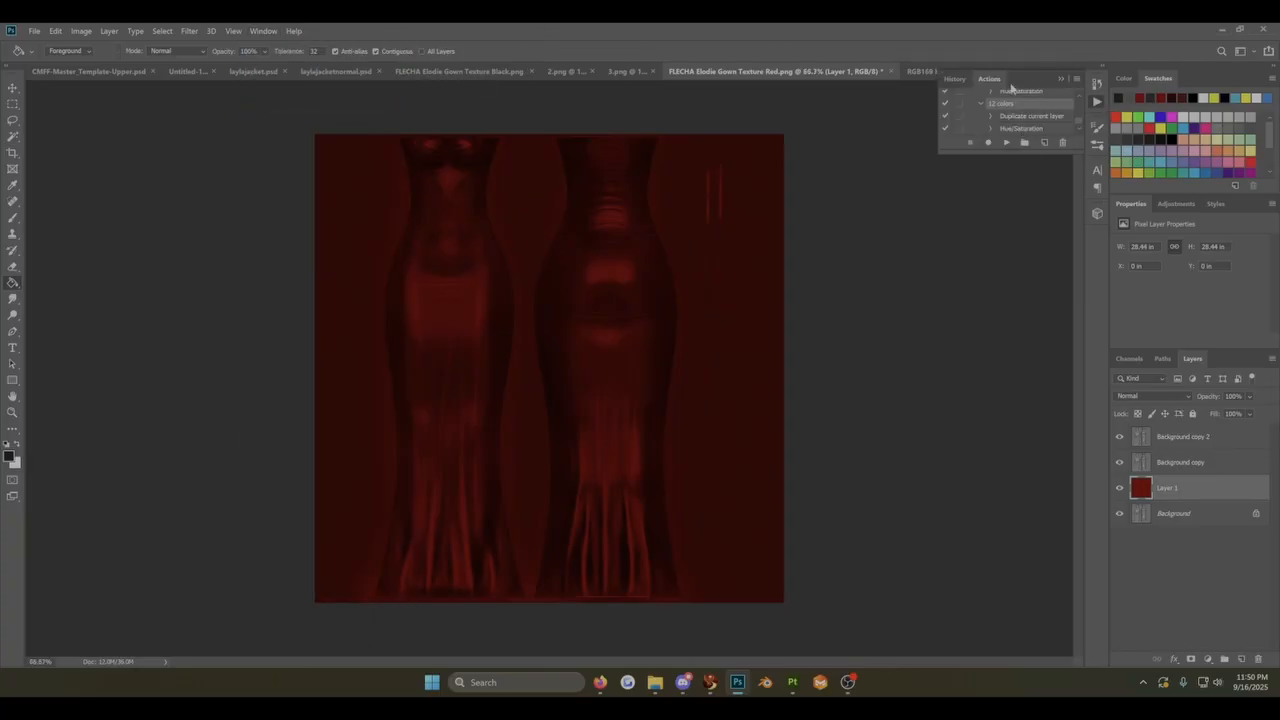
scroll(1012, 88, "down", 2)
scroll(1005, 105, "up", 6)
scroll(1008, 105, "down", 7)
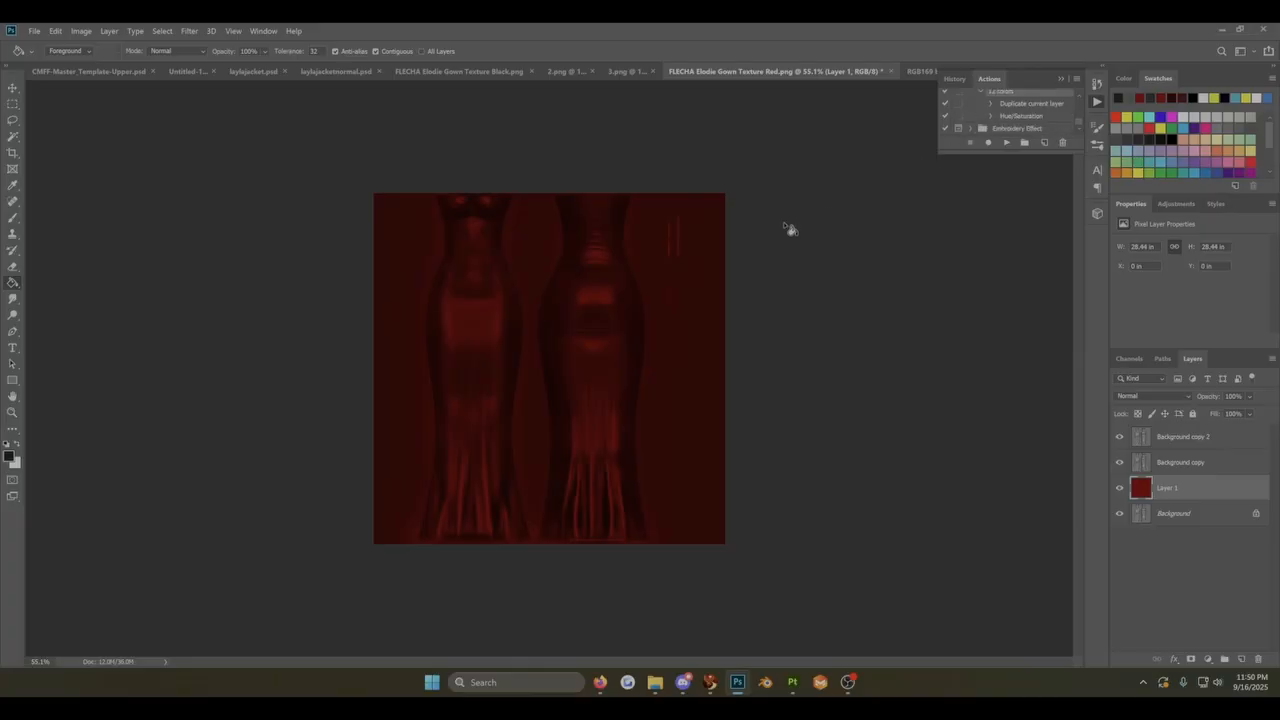
scroll(594, 340, "up", 4)
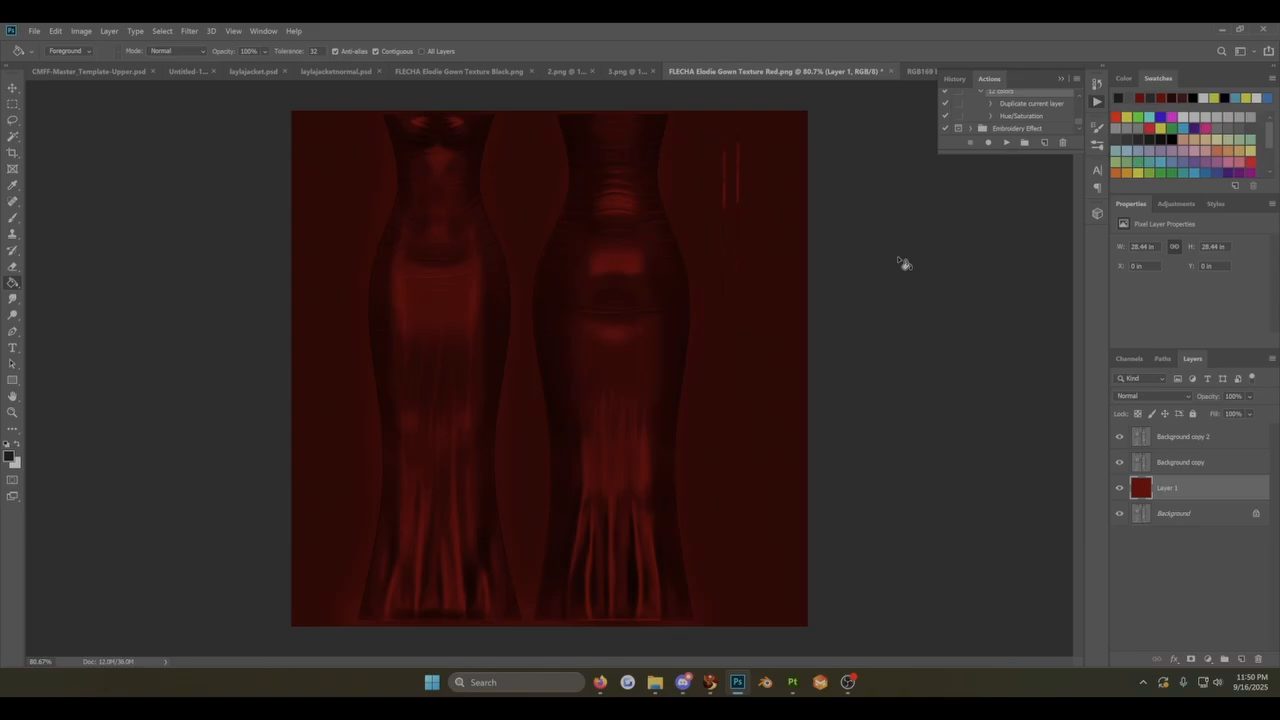
Step: Create a new action named "12 colors" in the Default Actions set with no function key, assign a color label, and start recording
left_click(1076, 82)
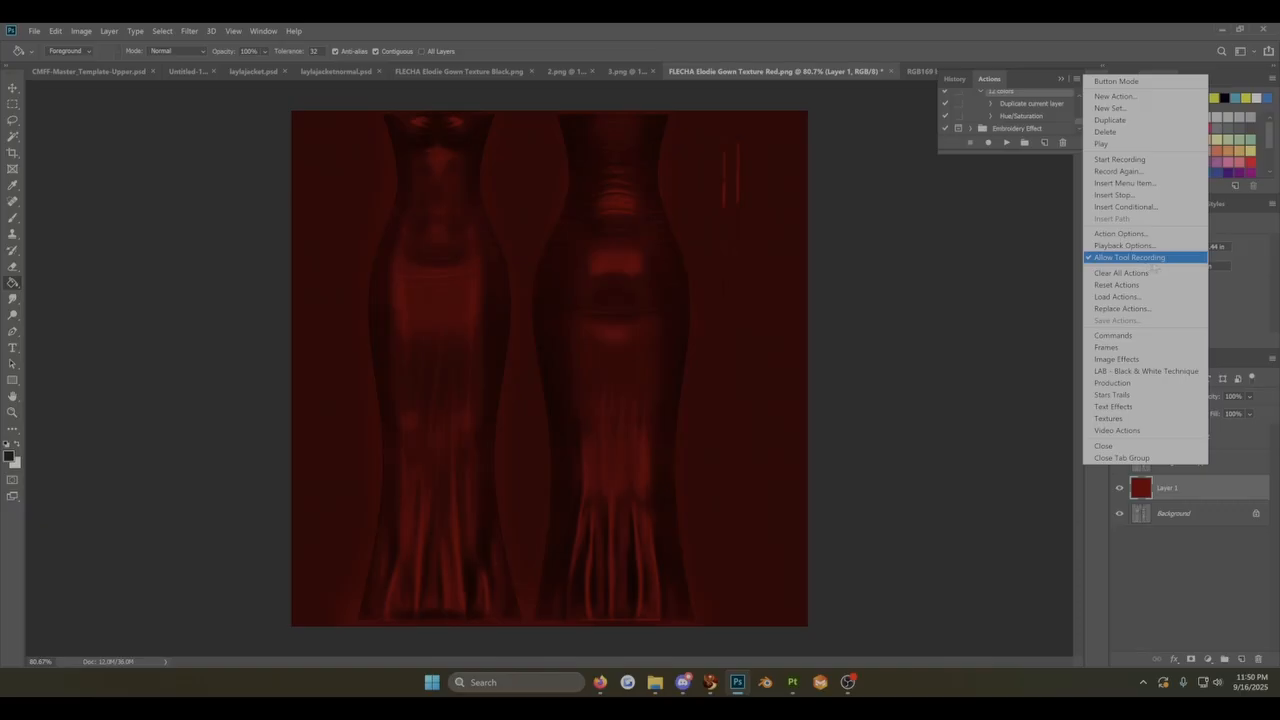
left_click(1137, 98)
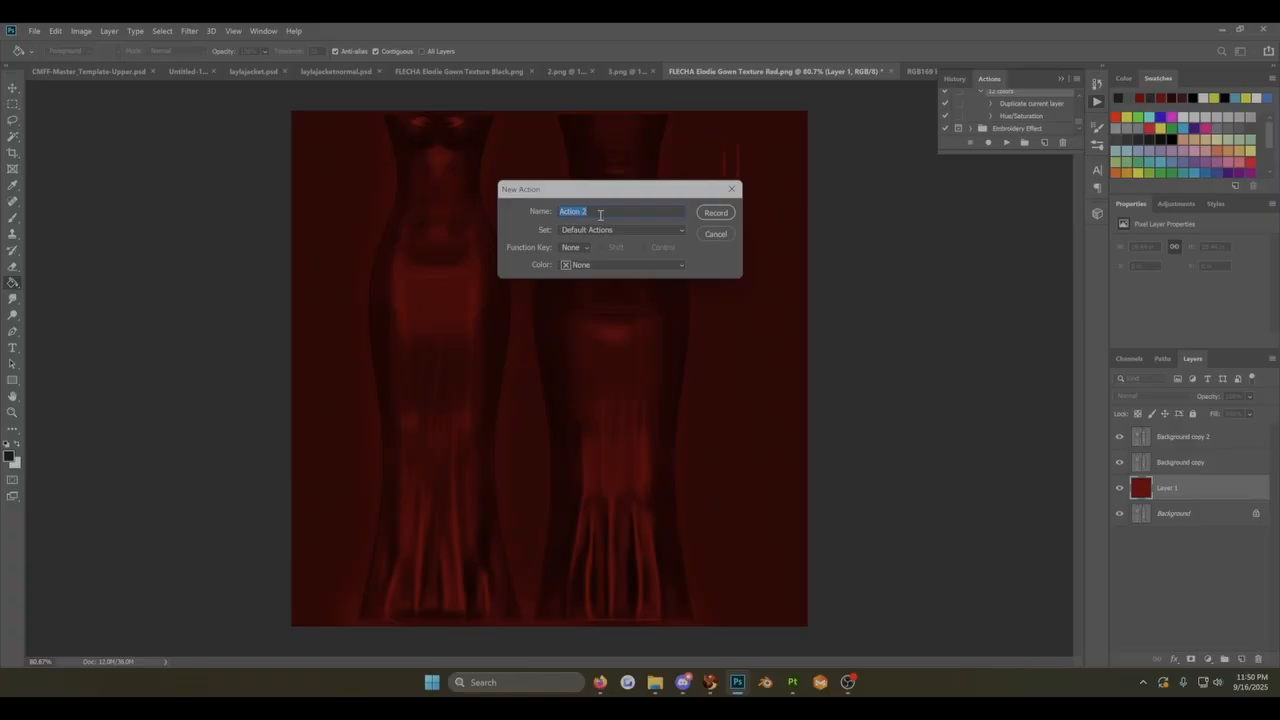
type("12 colors")
left_click(603, 230)
left_click(601, 232)
left_click(586, 250)
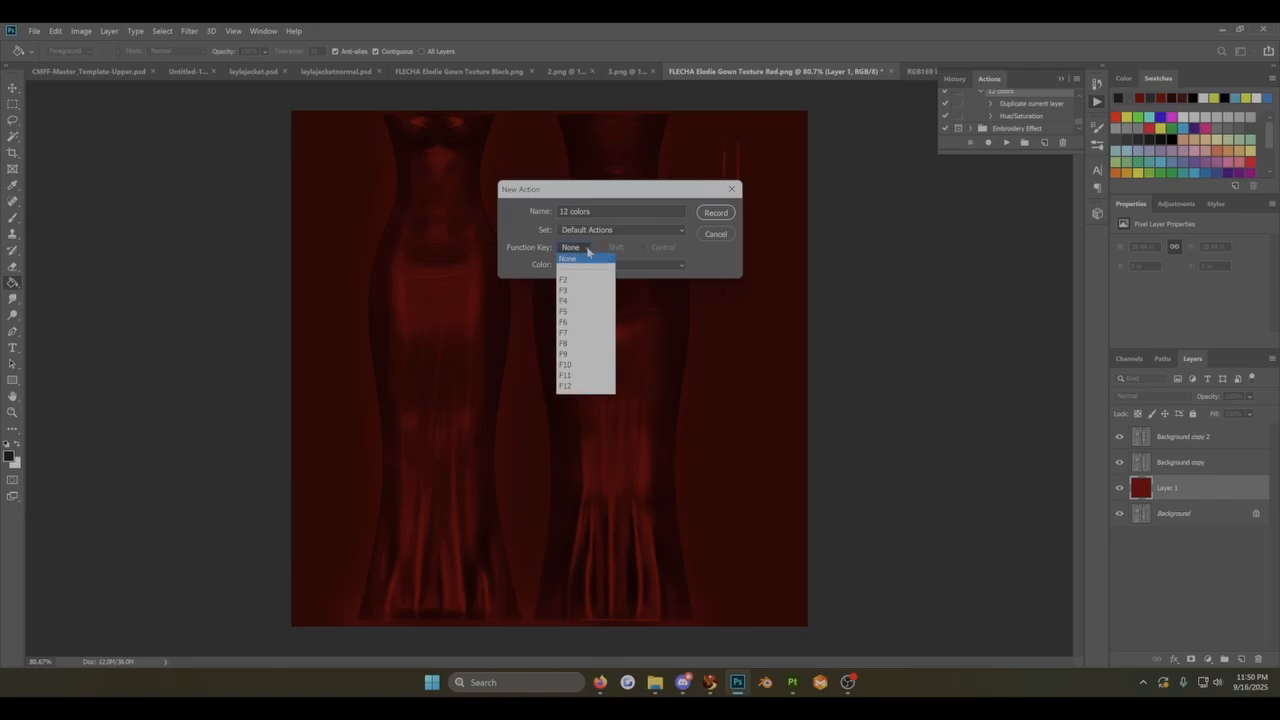
left_click(580, 256)
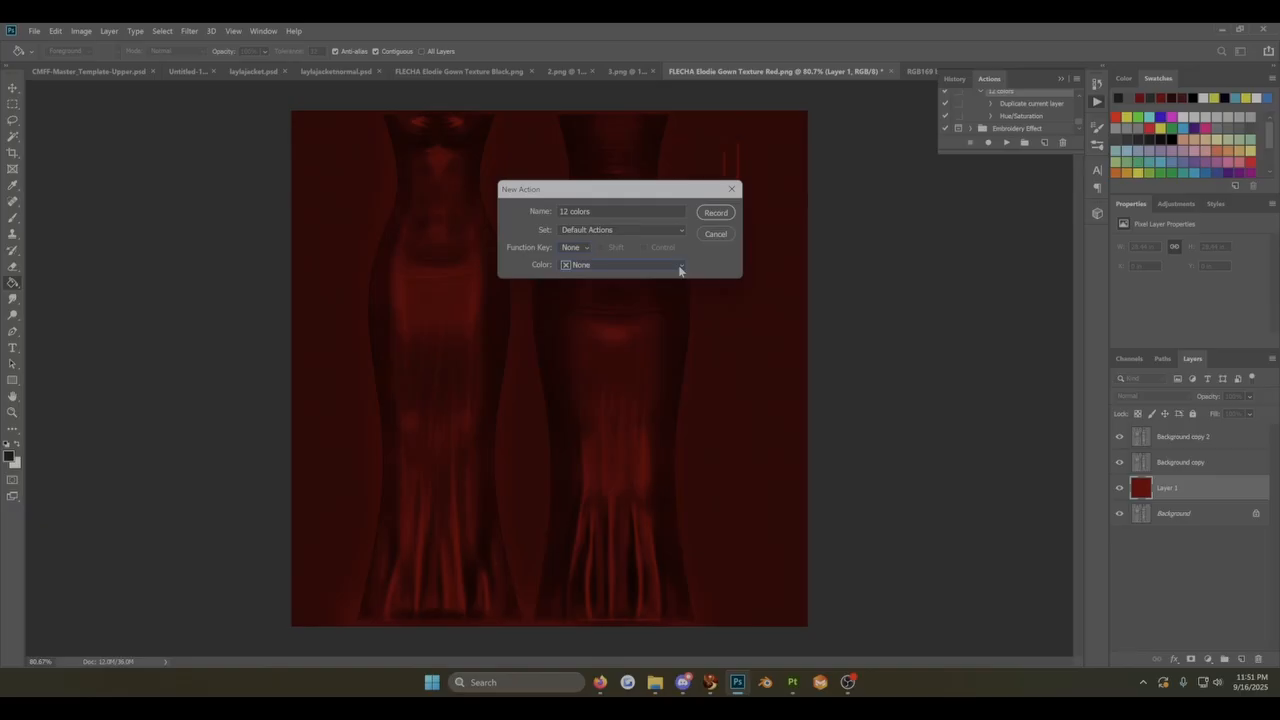
left_click(679, 268)
left_click(609, 311)
left_click(716, 213)
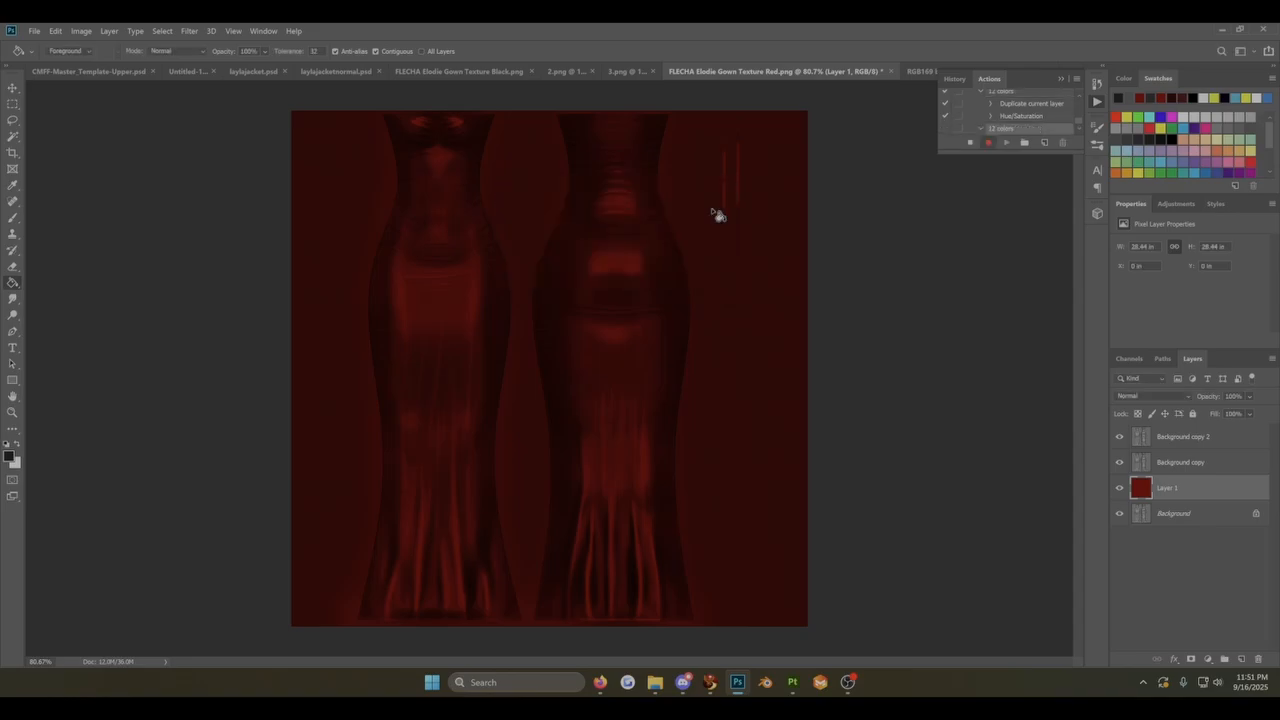
Step: Duplicate Layer 1 within the same document, keeping the default name Layer 1 copy
right_click(1170, 485)
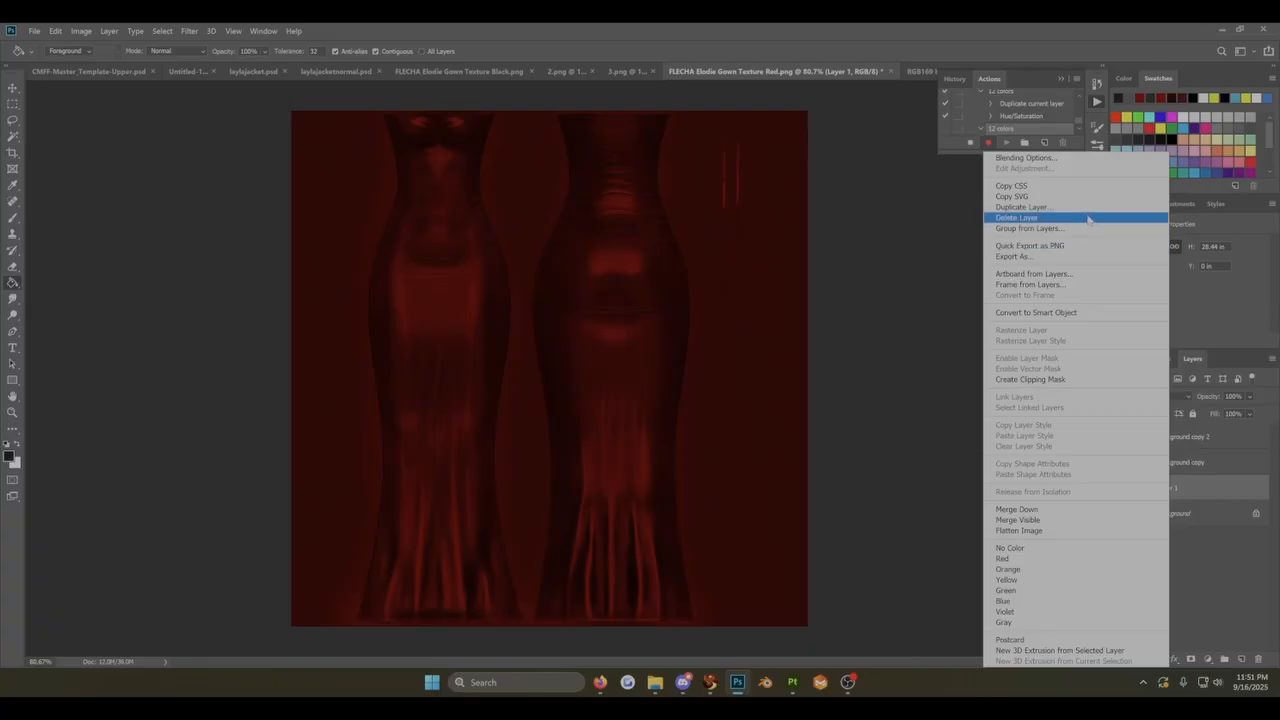
left_click(1088, 215)
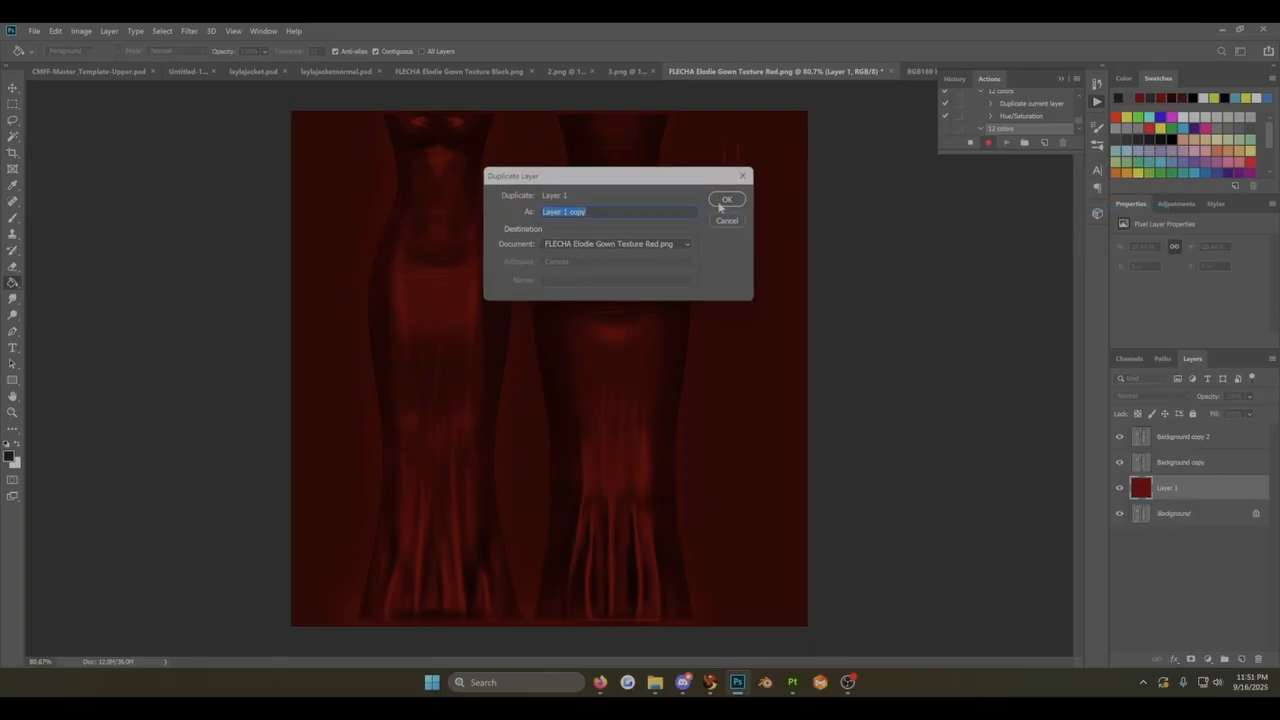
left_click(724, 201)
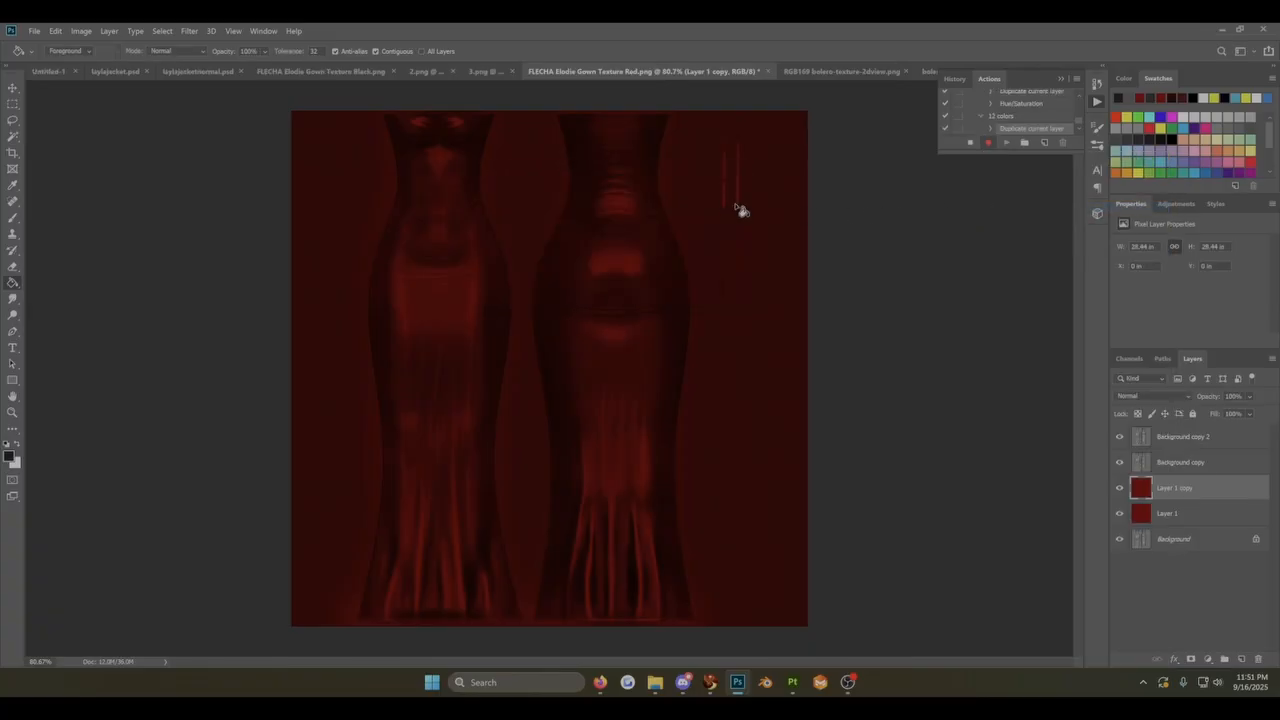
Step: Apply a Hue/Saturation adjustment with hue 30 to Layer 1 copy and stop recording the action
left_click(79, 31)
mouse_move(110, 59)
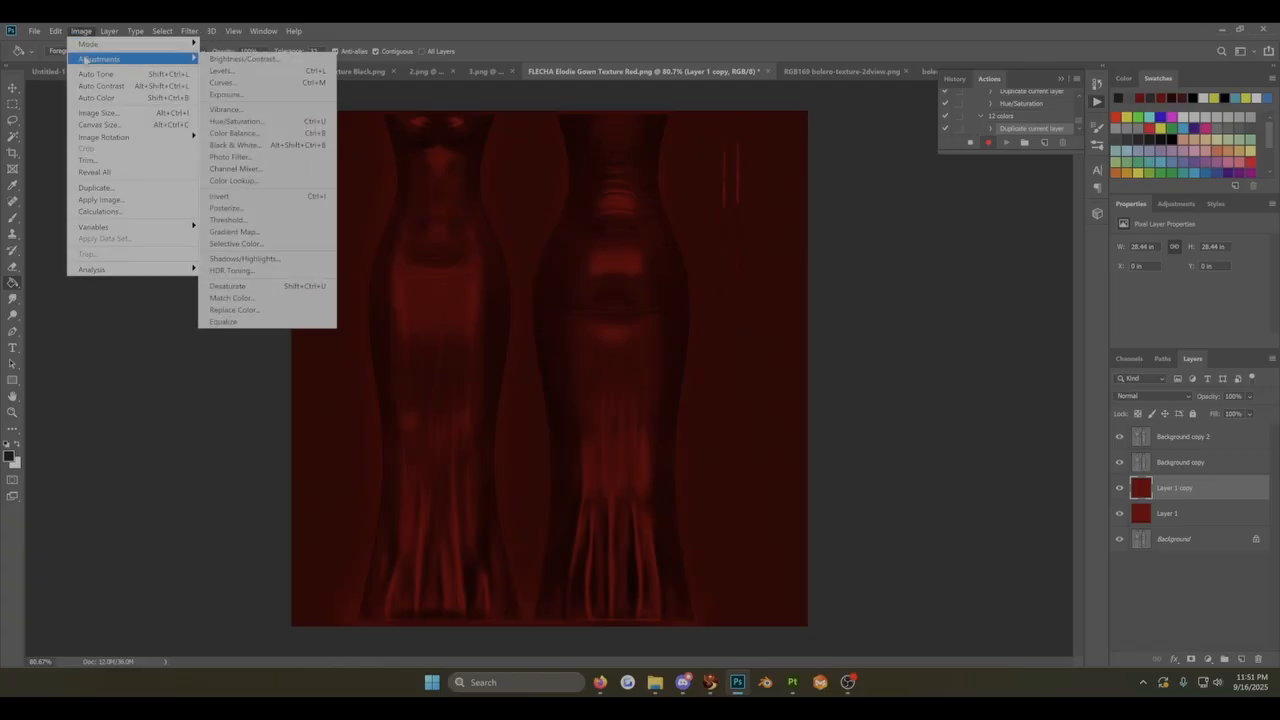
left_click(252, 121)
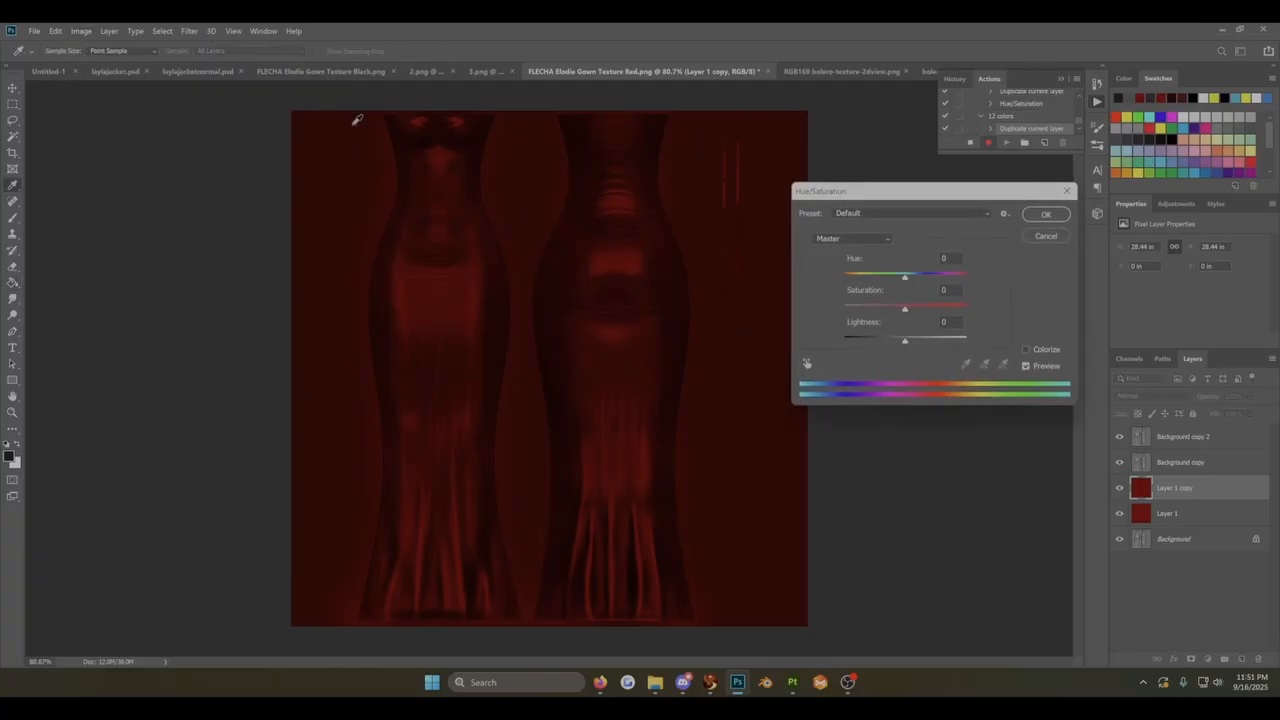
left_click(951, 258)
type("30")
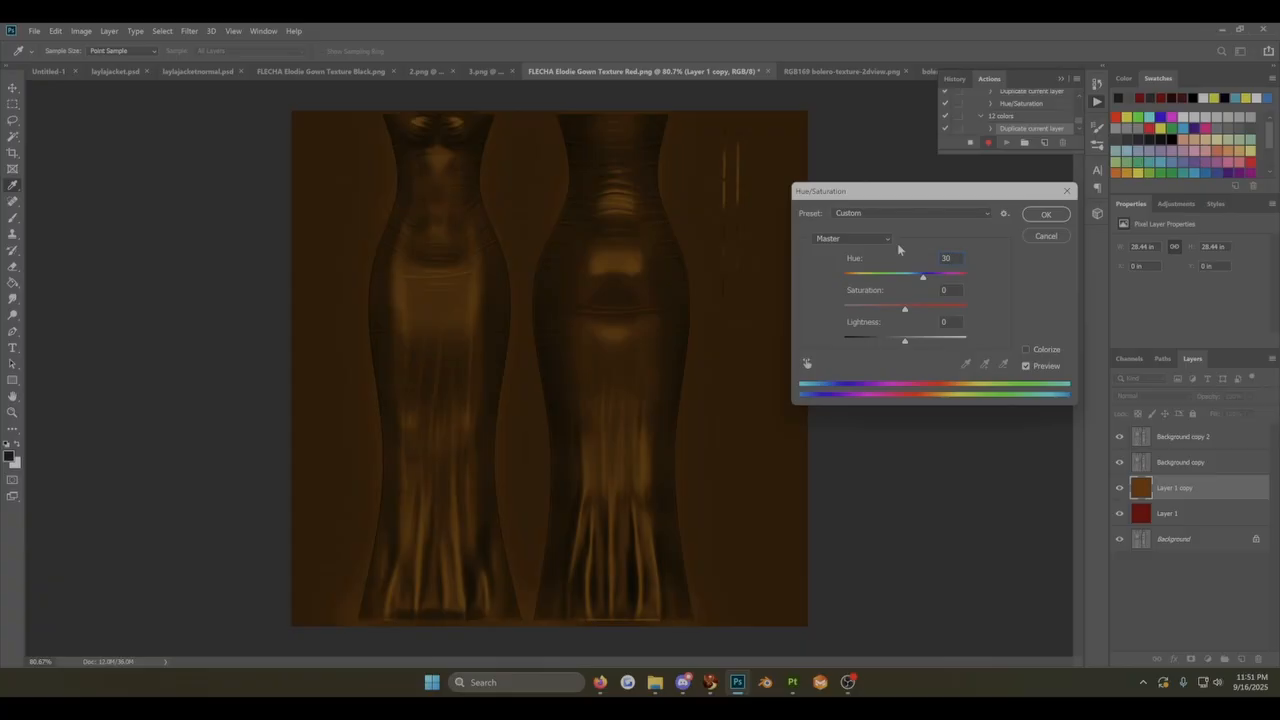
left_click(1048, 216)
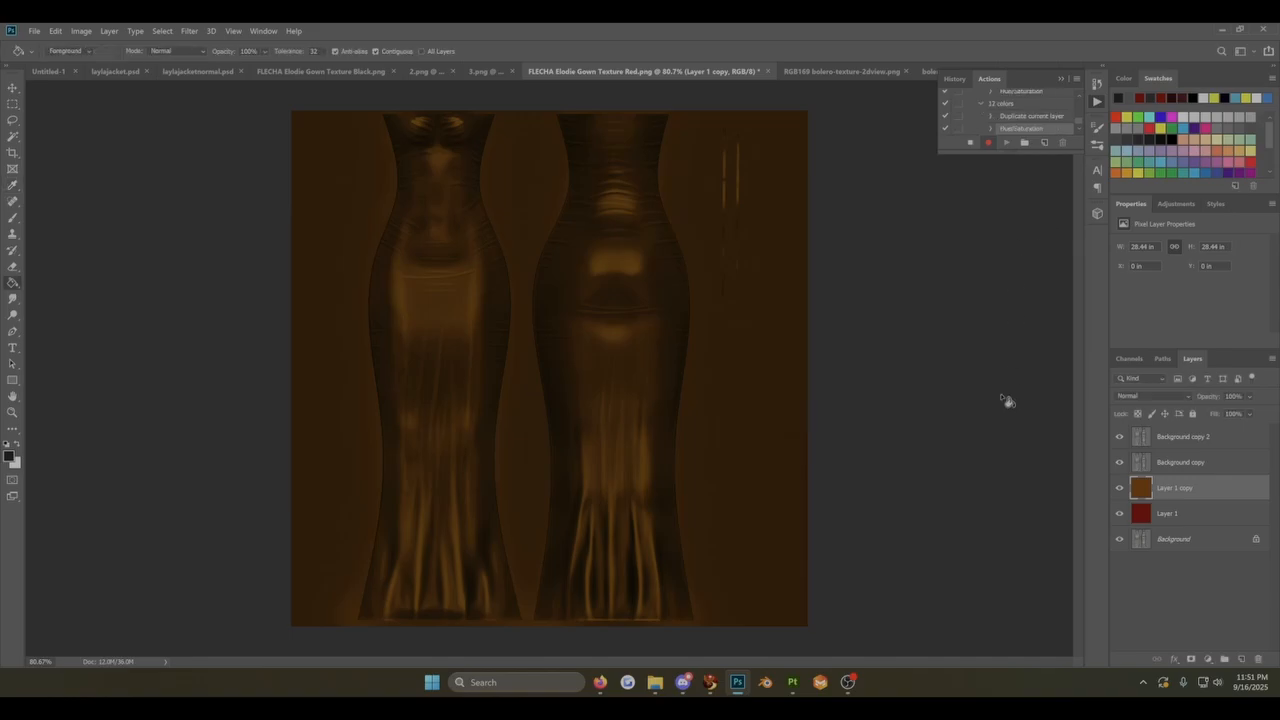
left_click(967, 144)
Step: Play the newly recorded 12 colors action repeatedly to generate hue-shifted layers up to Layer 1 copy 12
scroll(1008, 116, "down", 1)
scroll(1006, 121, "up", 1)
left_click(1005, 105)
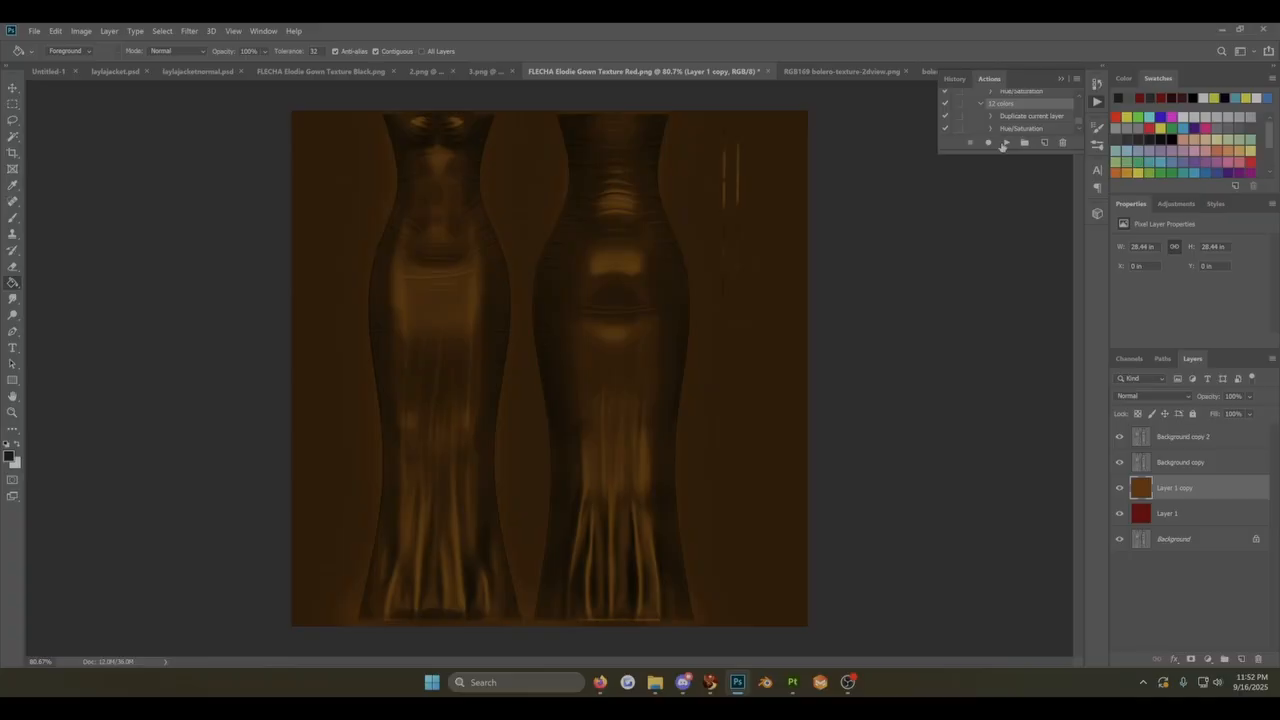
left_click(1008, 144)
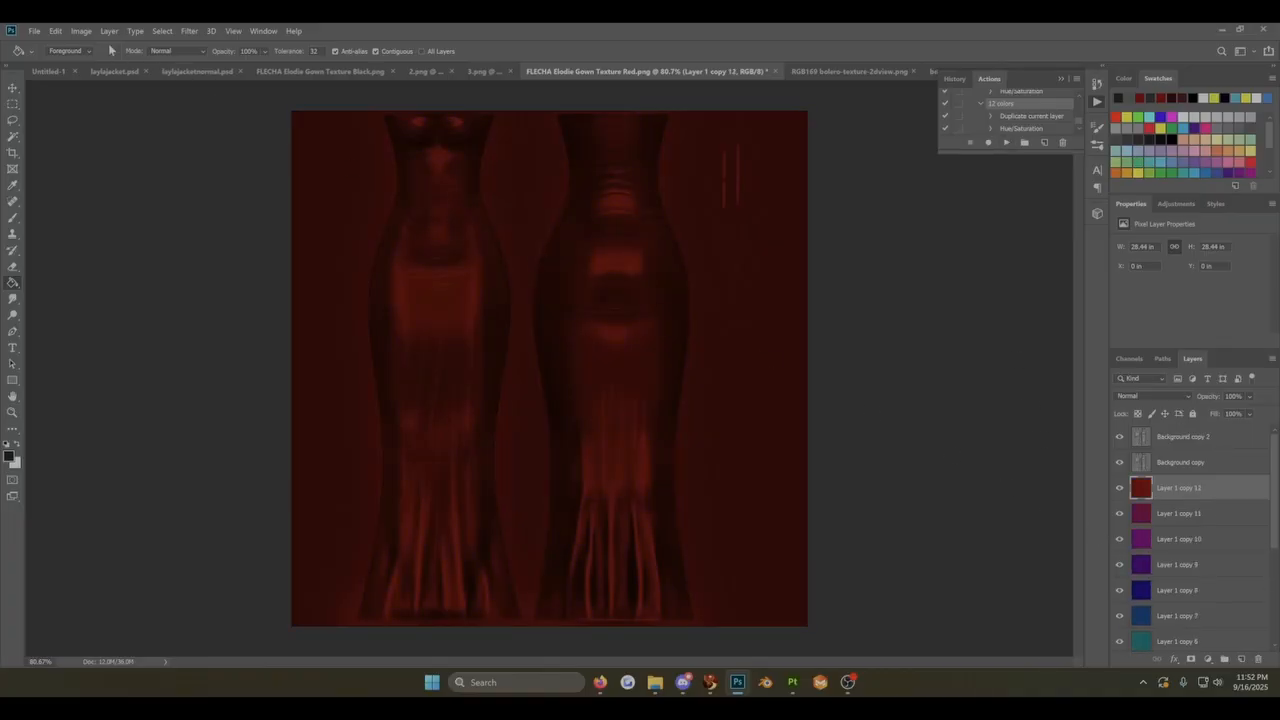
Step: Desaturate Layer 1 copy 12 and fill it with the dark foreground color
left_click(81, 31)
mouse_move(89, 60)
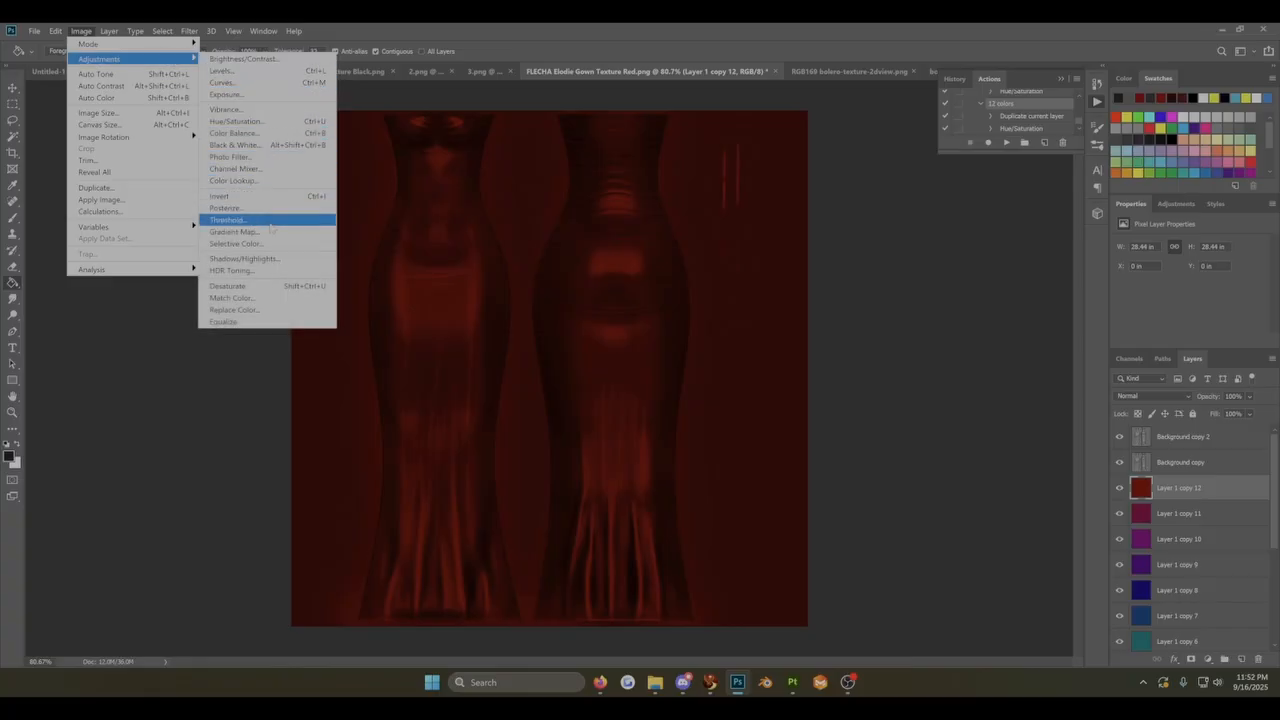
left_click(265, 287)
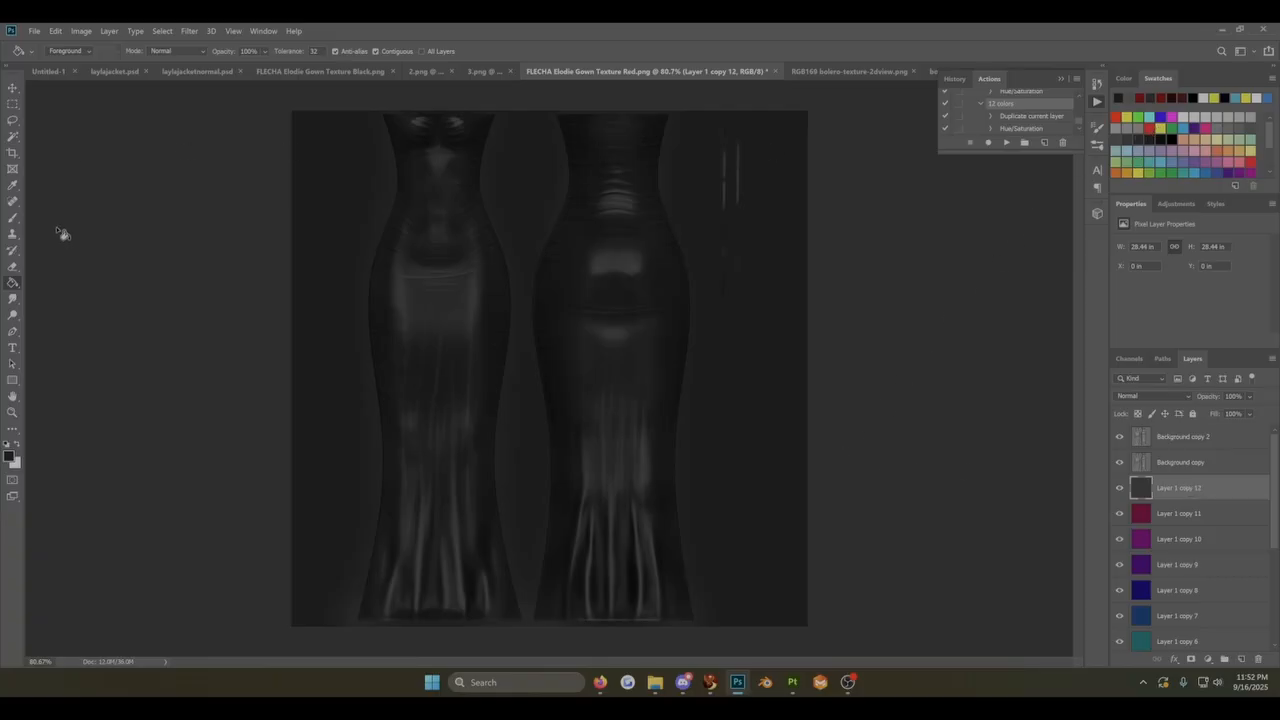
left_click(549, 423)
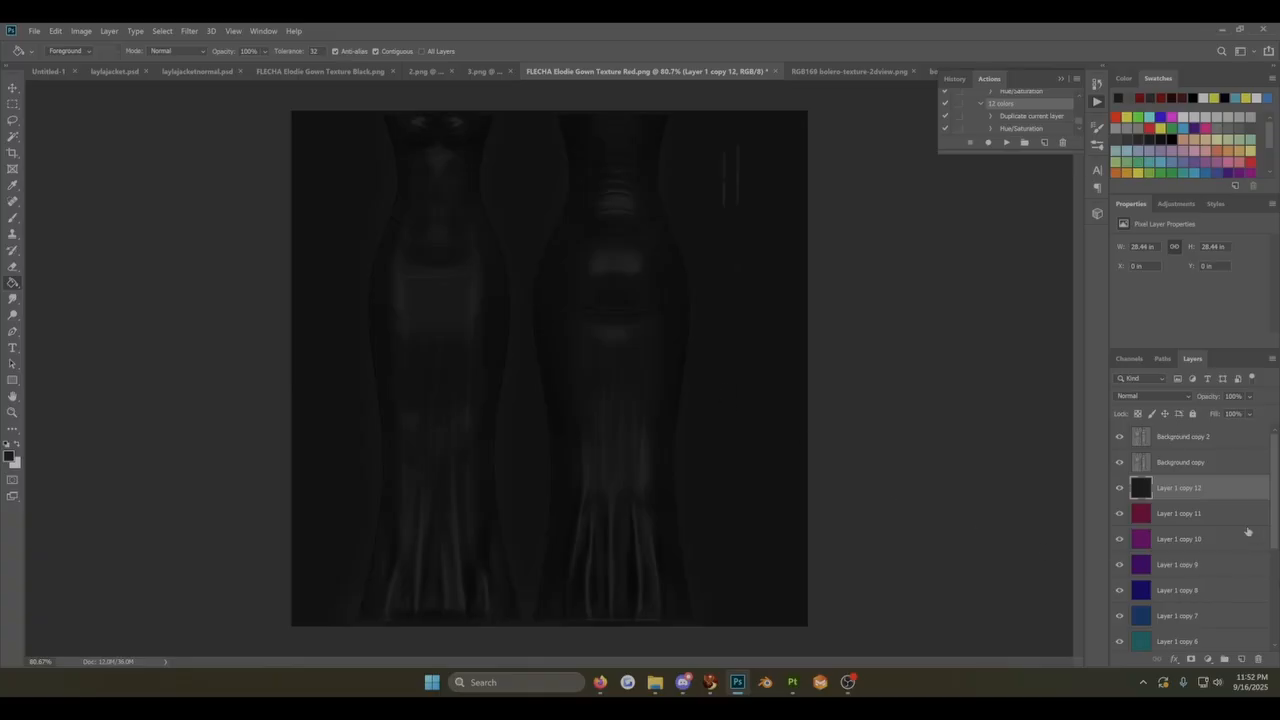
Step: Duplicate the dark Layer 1 copy 12 as Layer 1 copy 13 and invert the duplicate's color
right_click(1200, 488)
left_click(1052, 207)
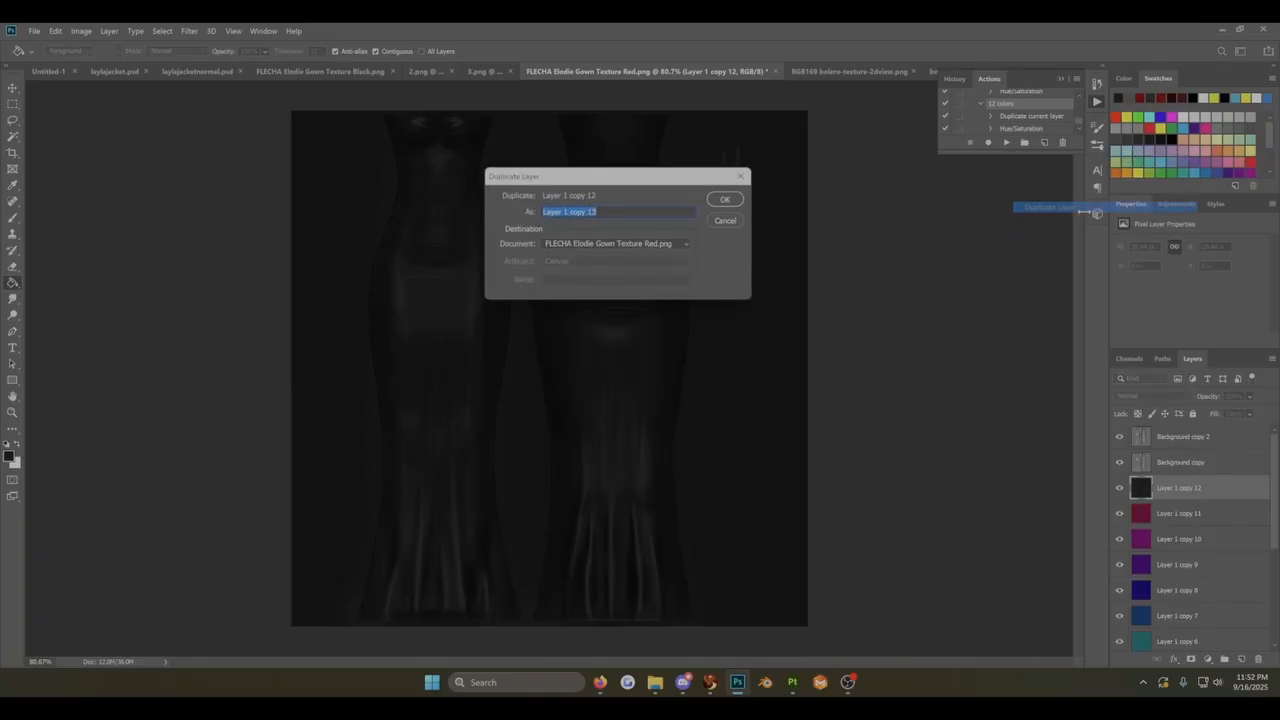
left_click(727, 203)
left_click(81, 30)
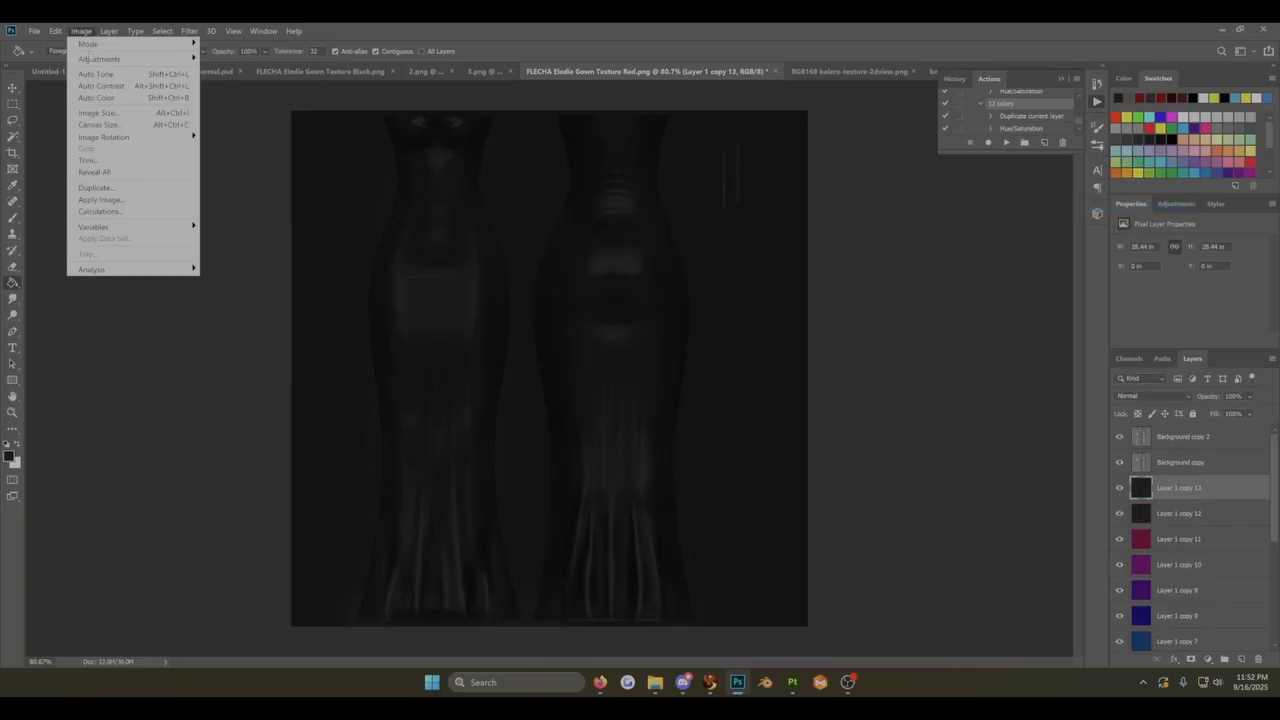
mouse_move(110, 59)
left_click(305, 195)
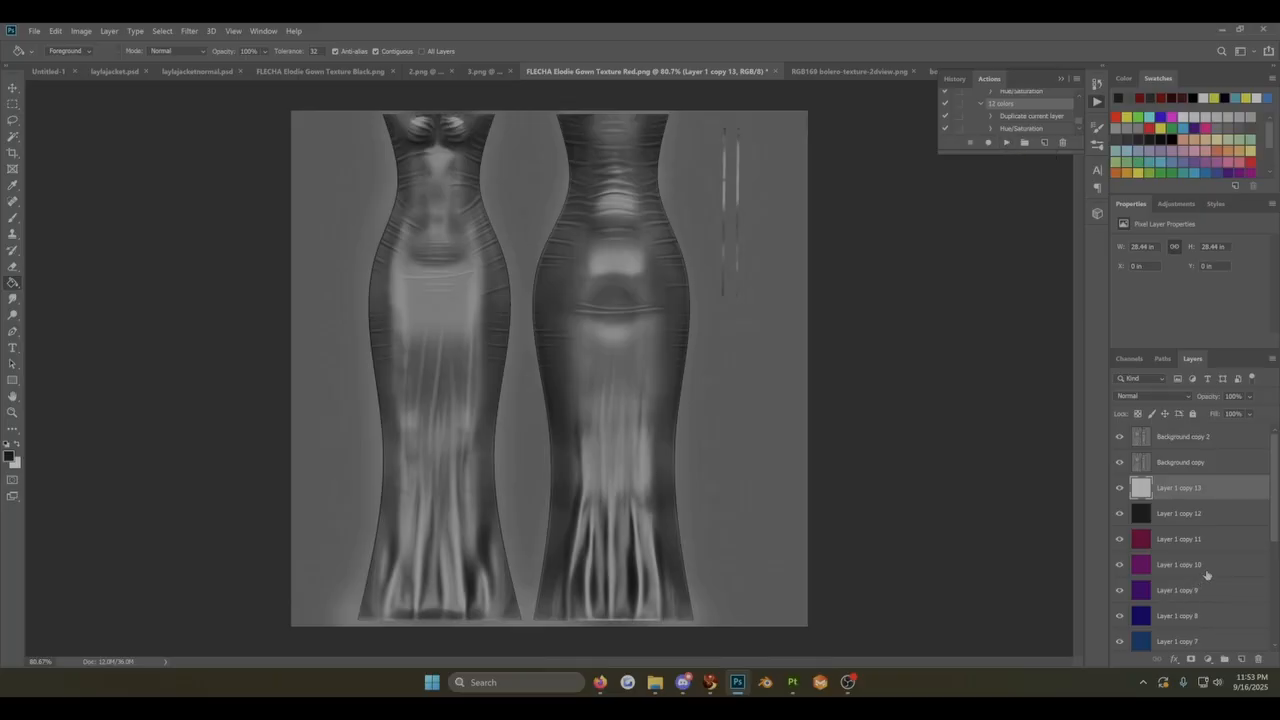
Step: Select Layer 1 copy 11 and hide Layer 1 copy 12 and Layer 1 copy 13
scroll(1206, 574, "down", 1)
scroll(1206, 574, "up", 1)
left_click(1175, 545)
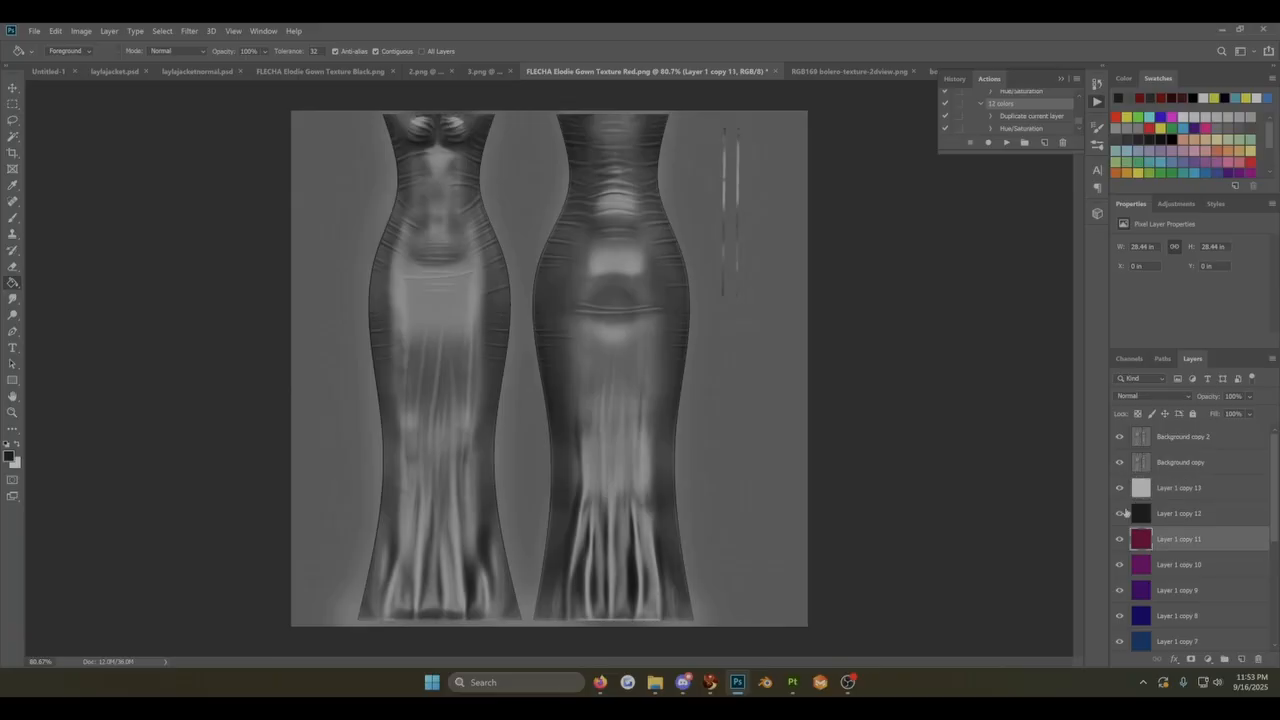
left_click(1119, 513)
left_click(1119, 487)
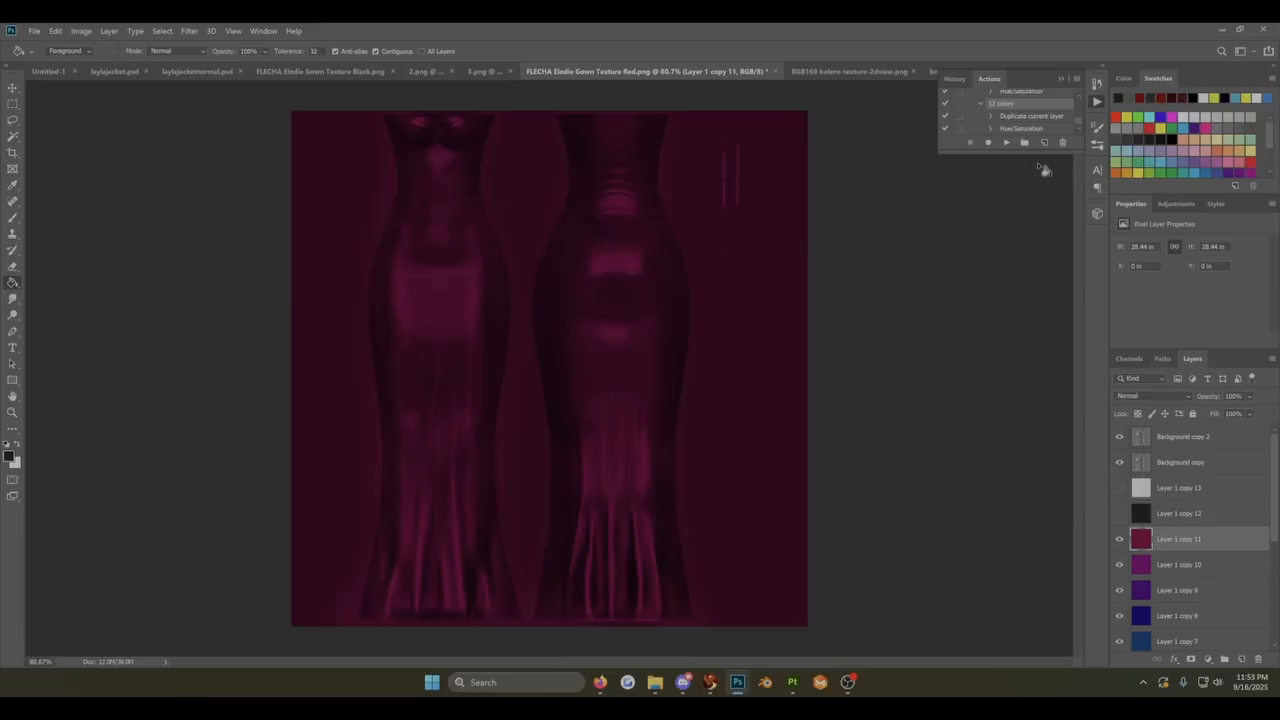
Step: Replay the 12 colors action repeatedly from Layer 1 copy 11 and delete the extra layers, Layer 1 copy 14 through 20
left_click(1008, 143)
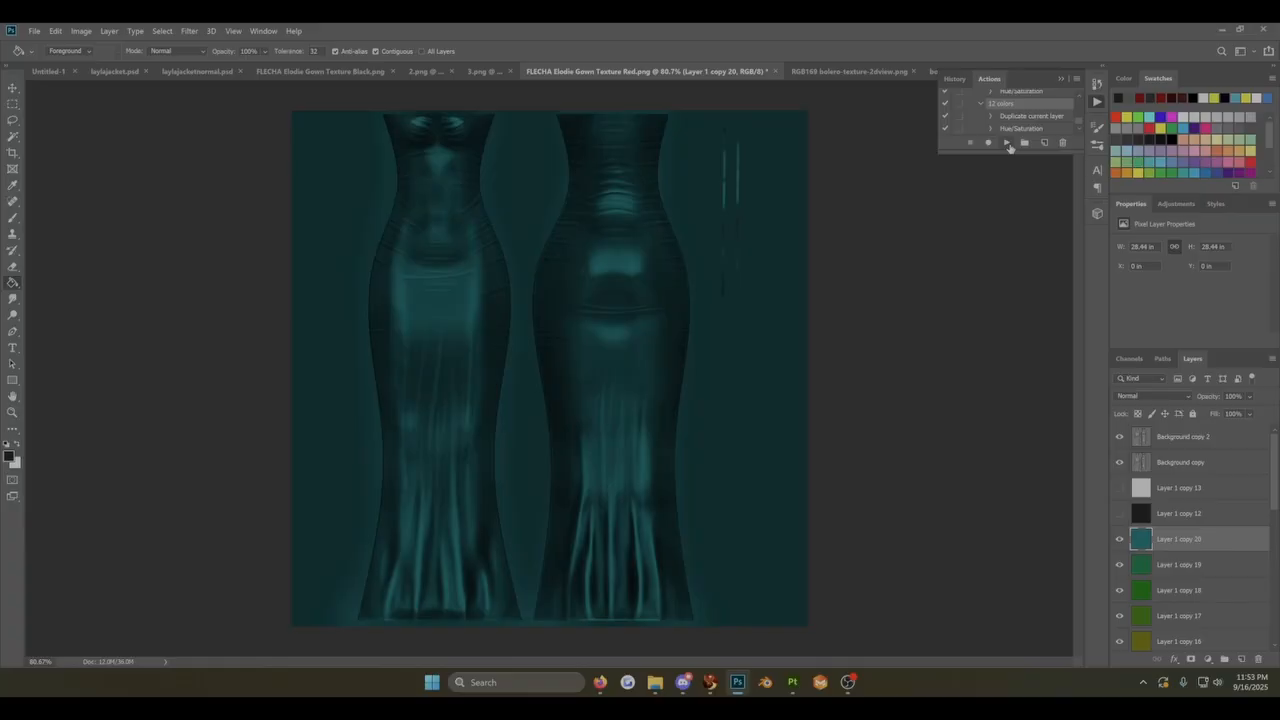
scroll(1225, 553, "down", 3)
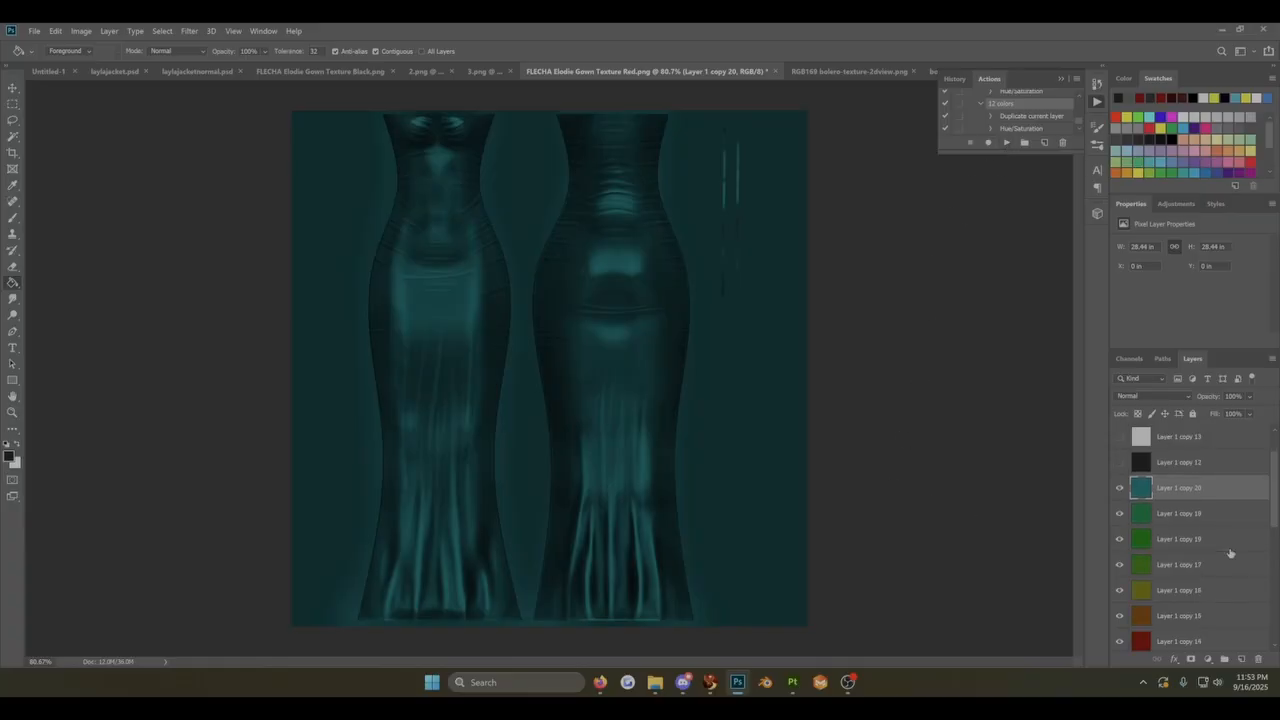
scroll(1230, 553, "down", 2)
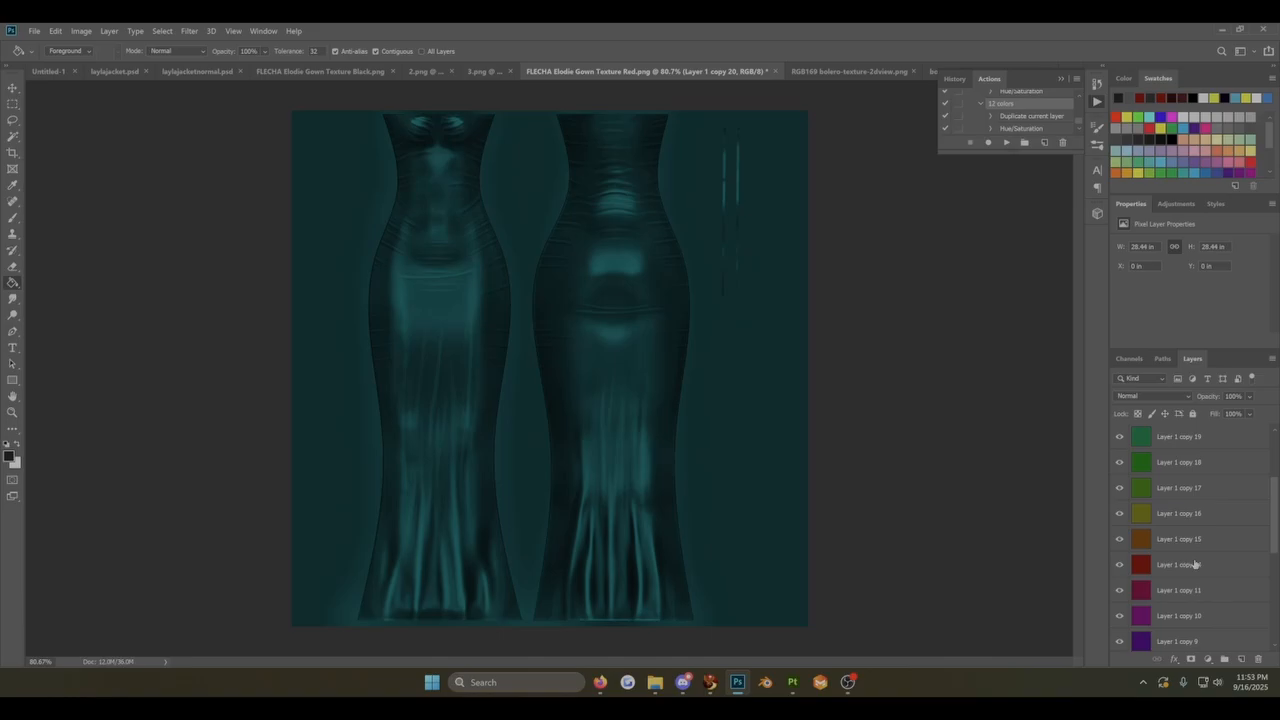
left_click(1194, 565, "shift")
key("Delete")
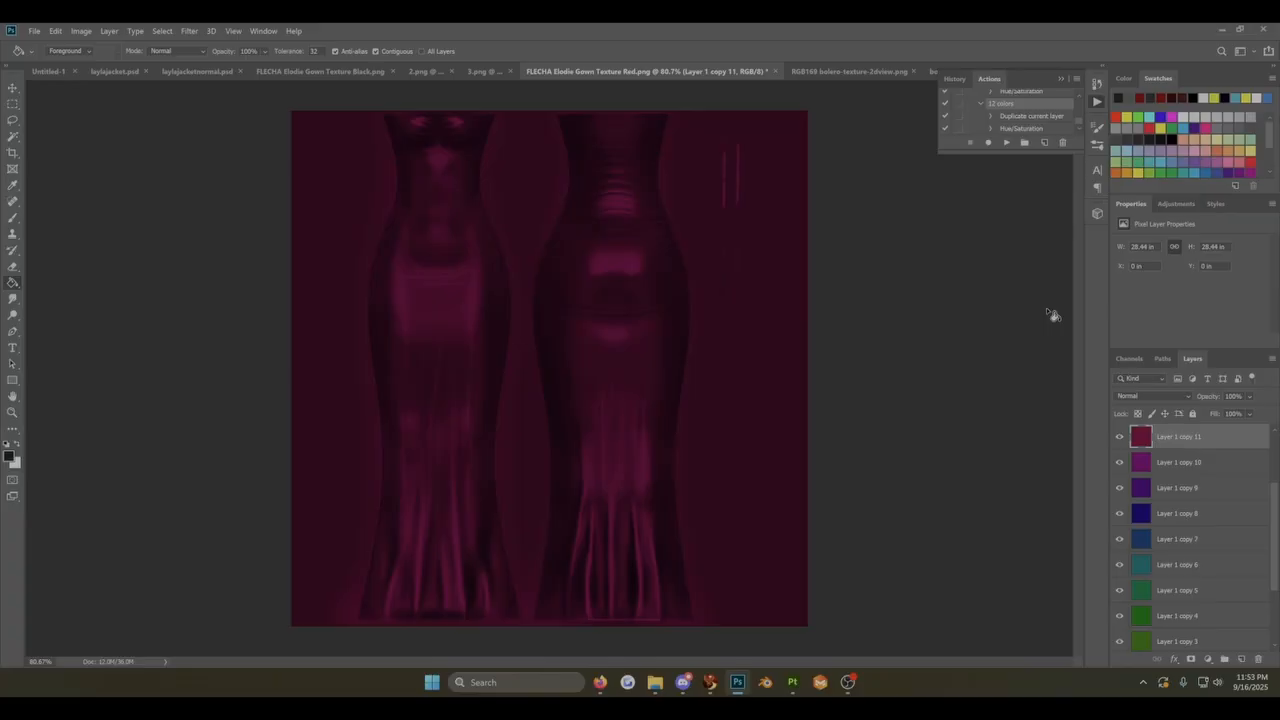
left_click(1076, 80)
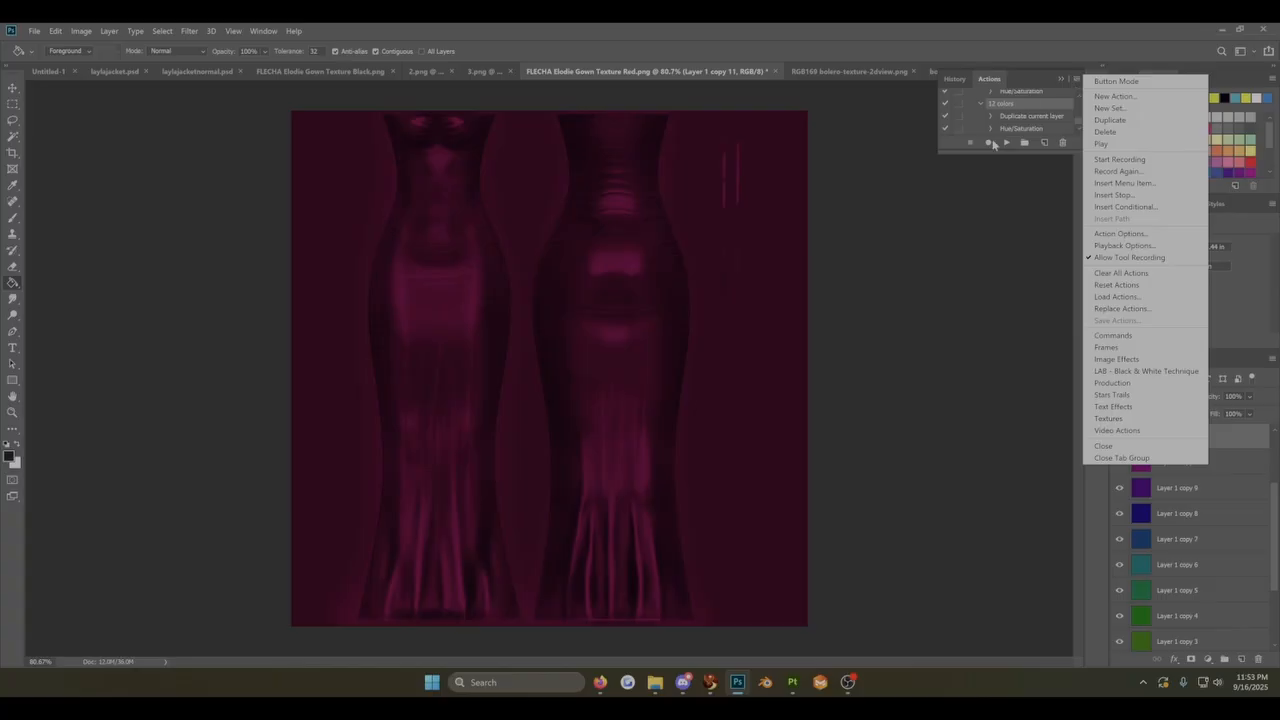
left_click(936, 228)
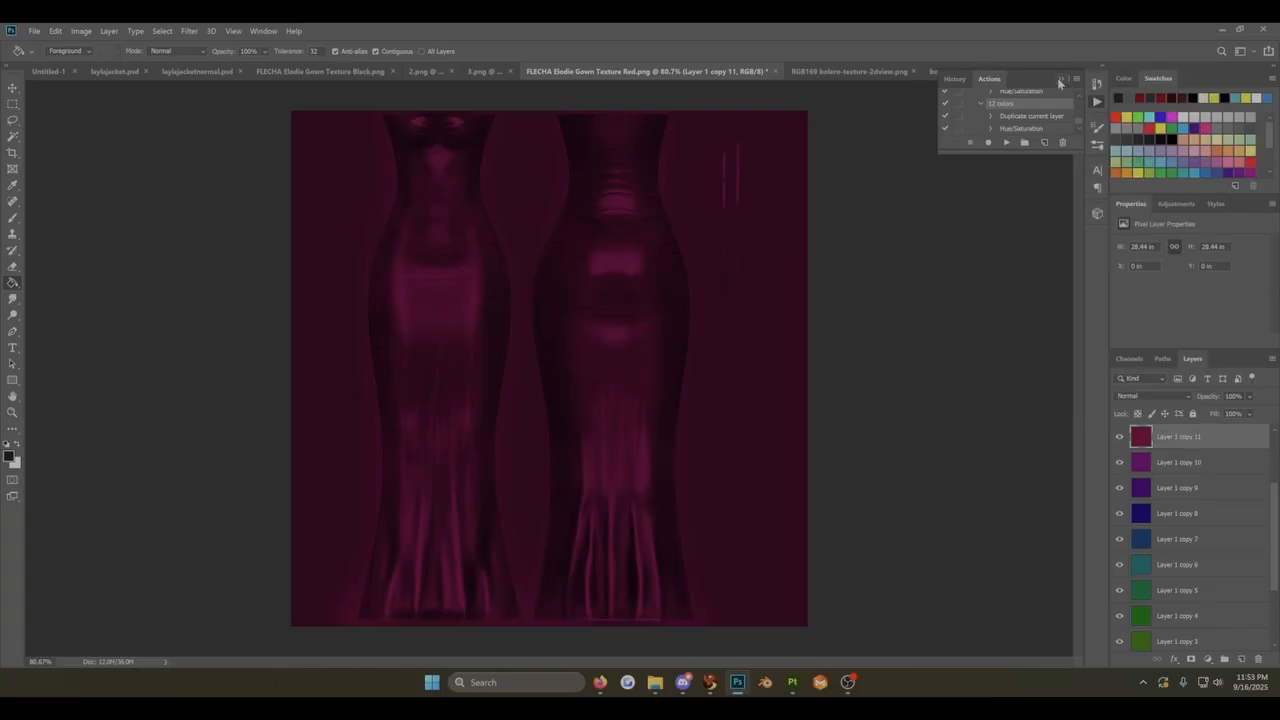
left_click(1061, 80)
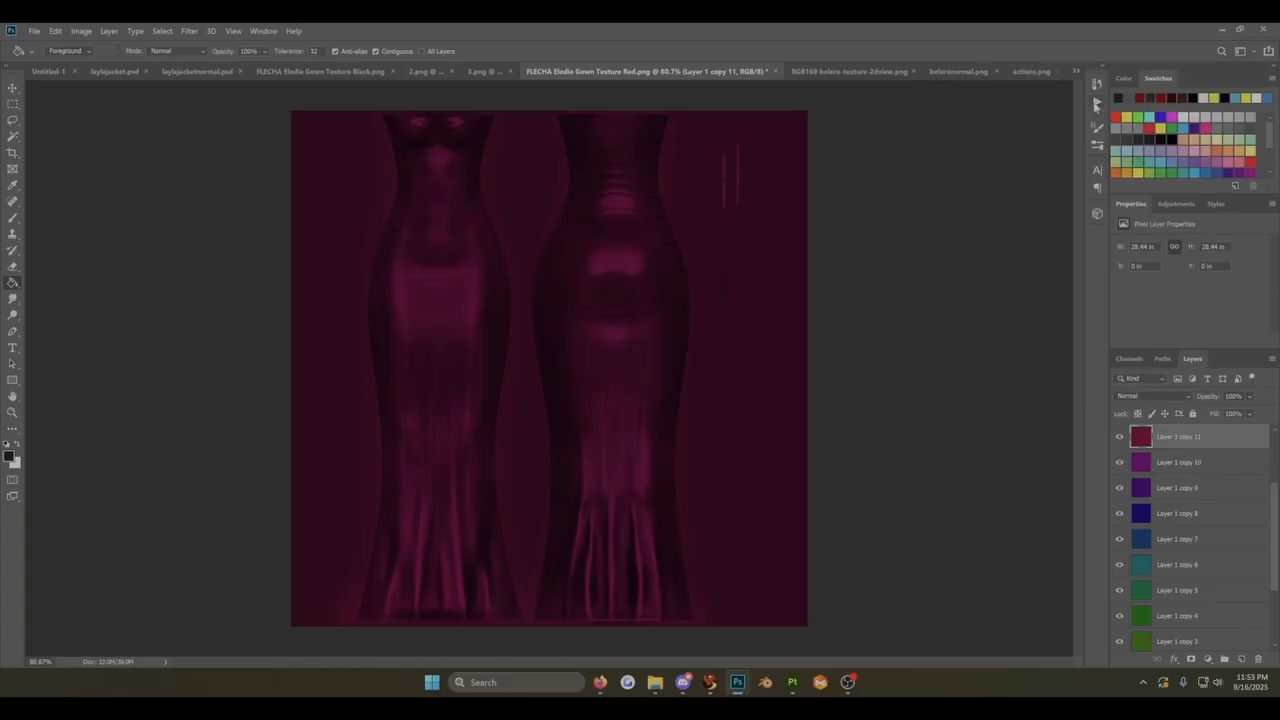
left_click(1097, 101)
left_click(1061, 79)
Step: Switch to the fallseamless.jpg document and play the 12 colors action nine times, starting from its Background layer
left_click(1076, 74)
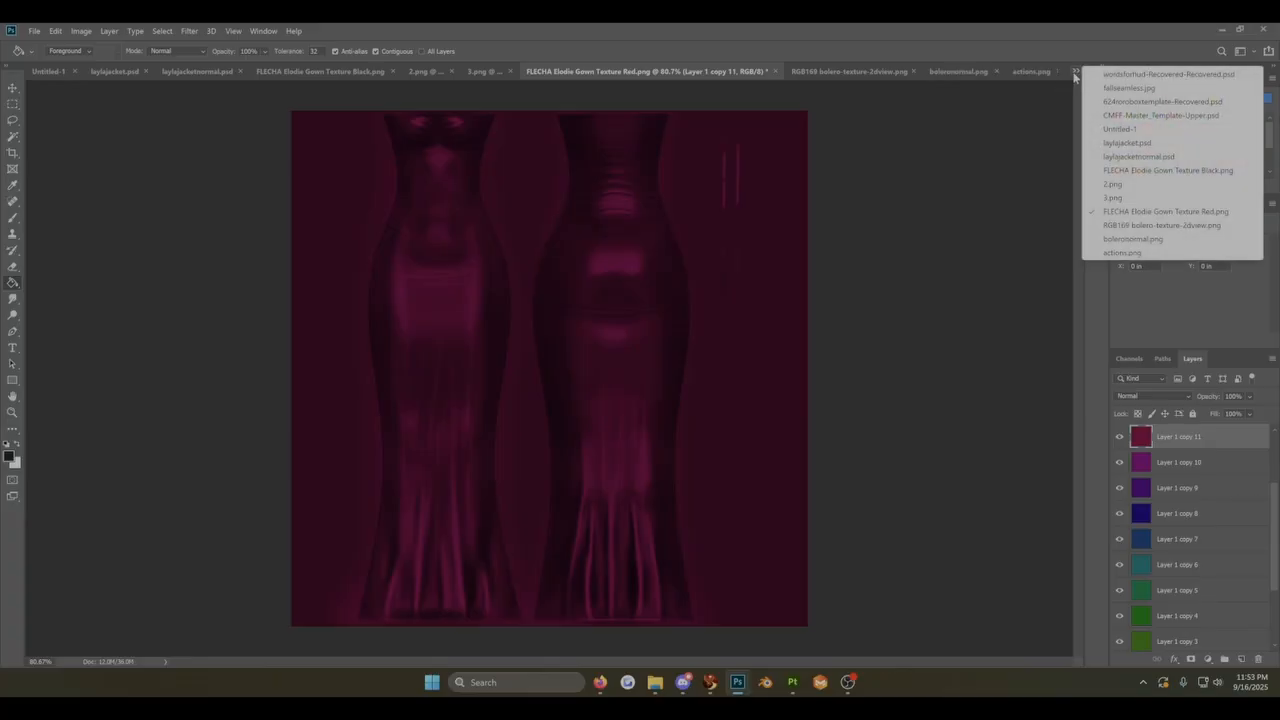
left_click(1137, 89)
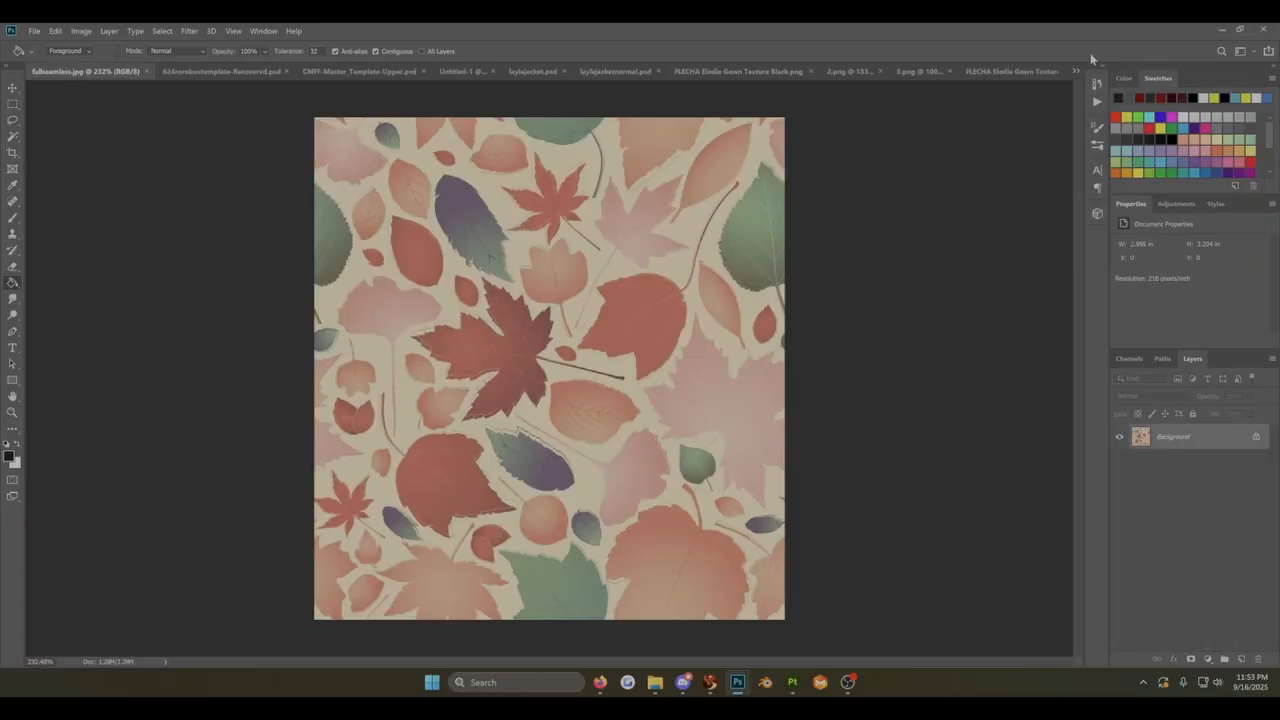
left_click(1097, 101)
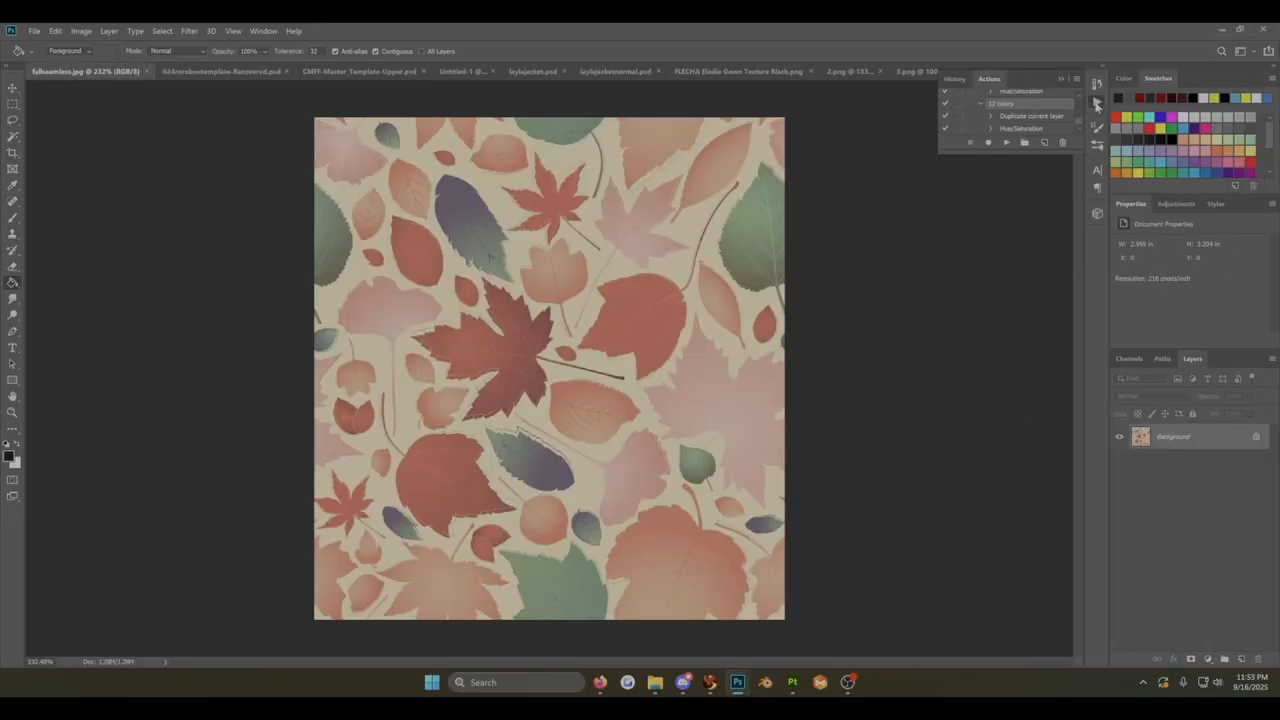
left_click(1006, 143)
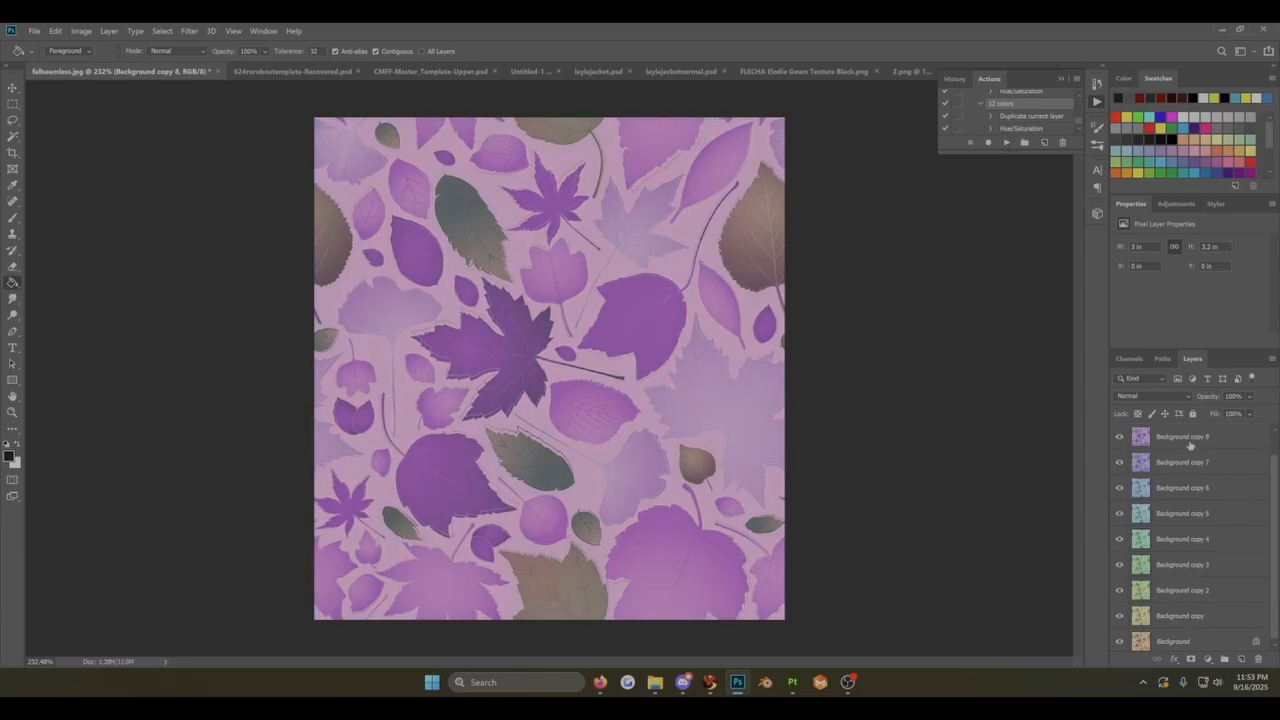
Step: Delete all the recolored duplicates, Background copy through Background copy 9, keeping only the original Background layer
left_click(1188, 617)
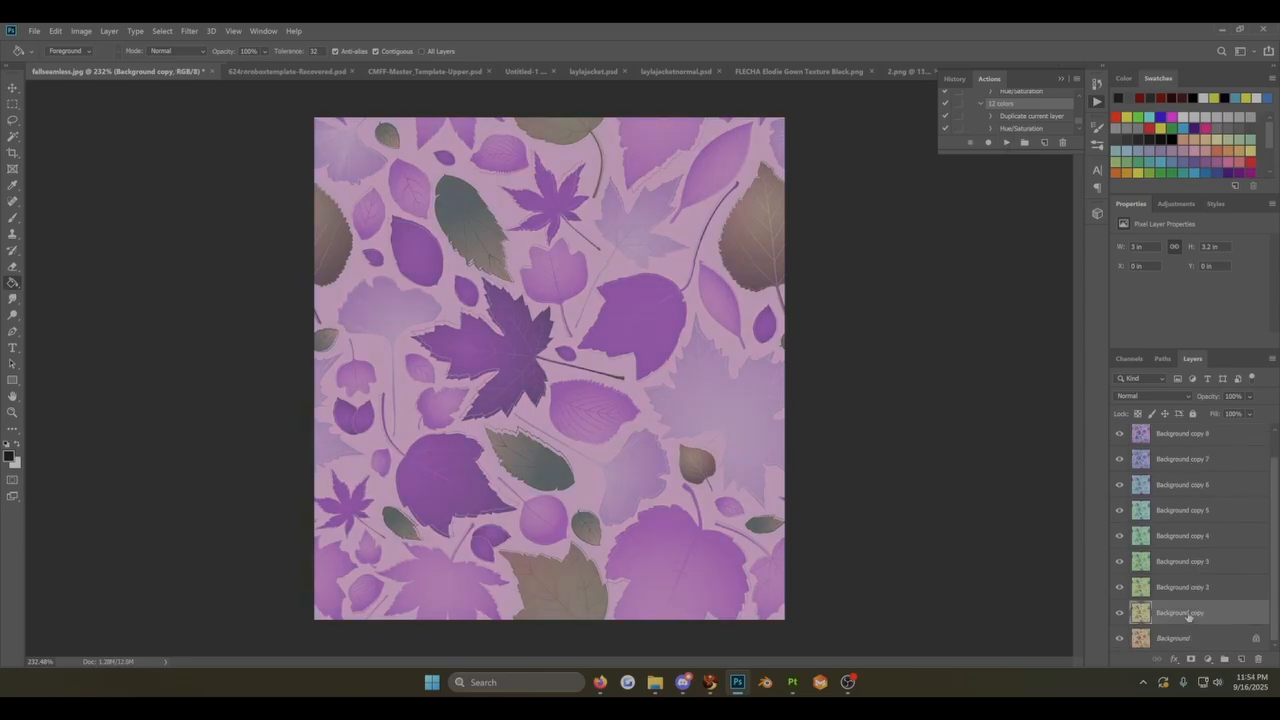
scroll(1188, 615, "up", 1)
left_click(1192, 437, "shift")
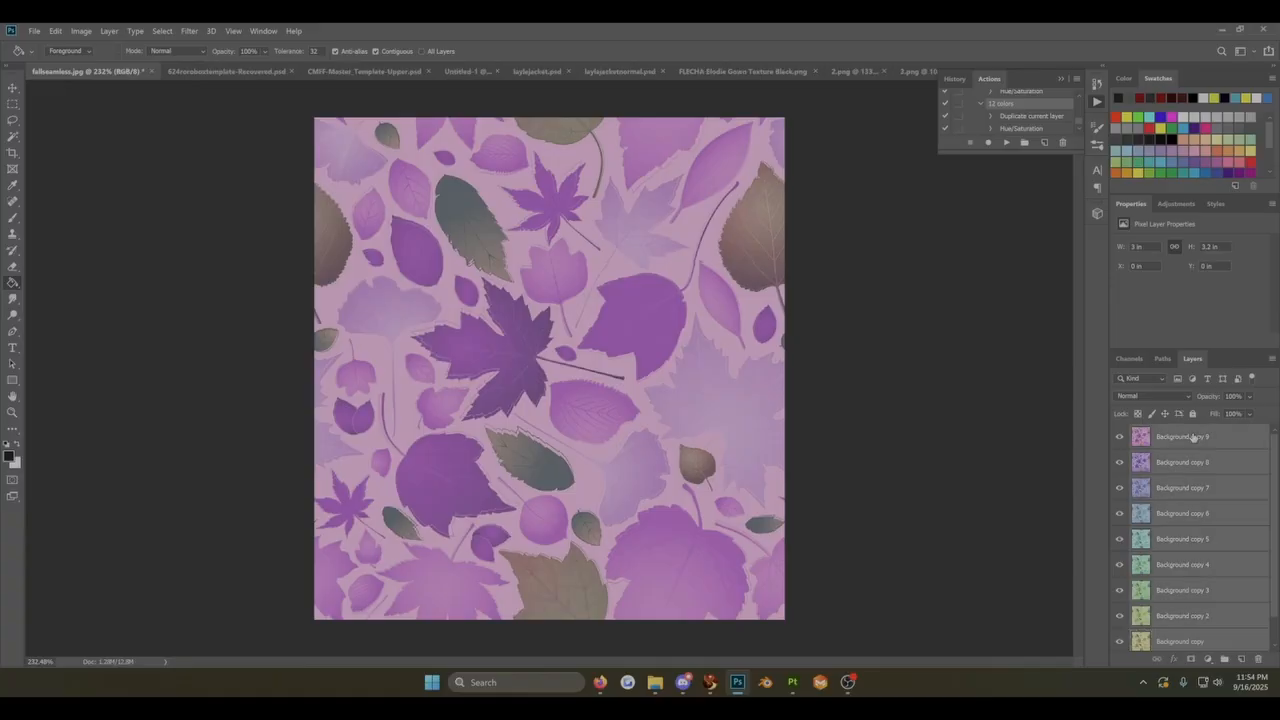
key("Delete")
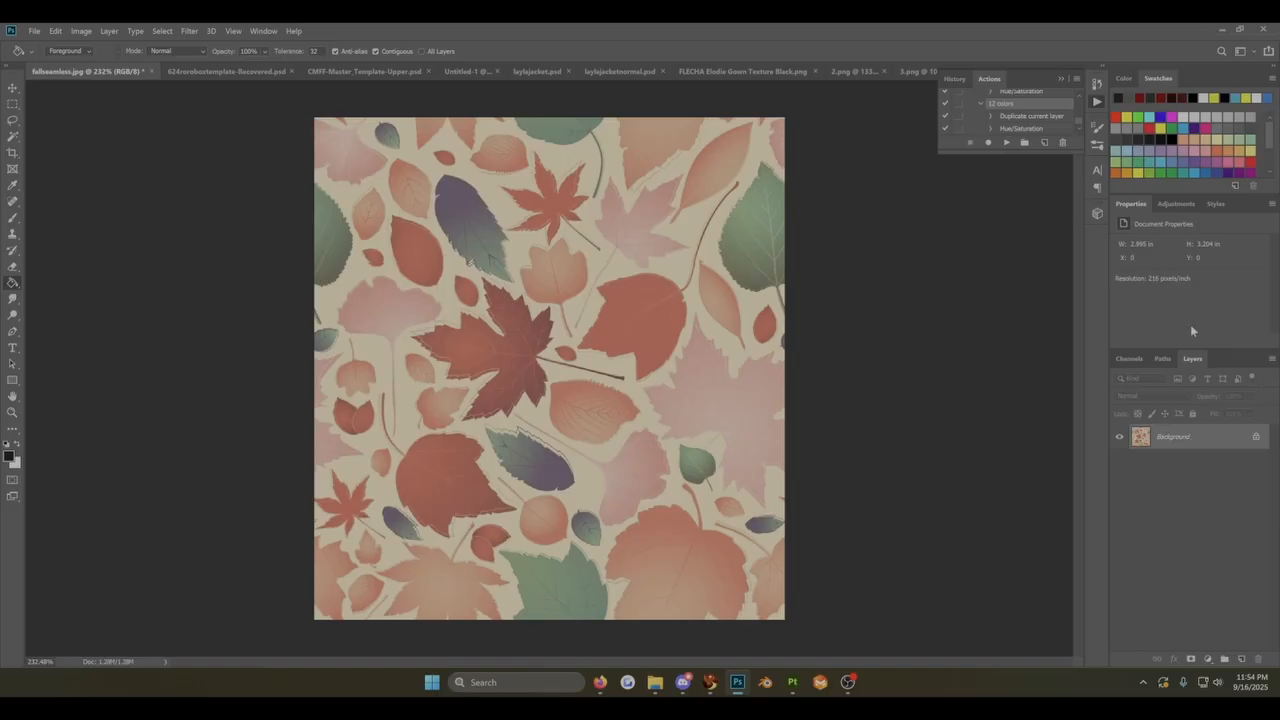
Step: Undock and enlarge the Actions panel to show the full action list, and expand the Gradient Map action's steps
left_click_drag(1037, 75, 475, 215)
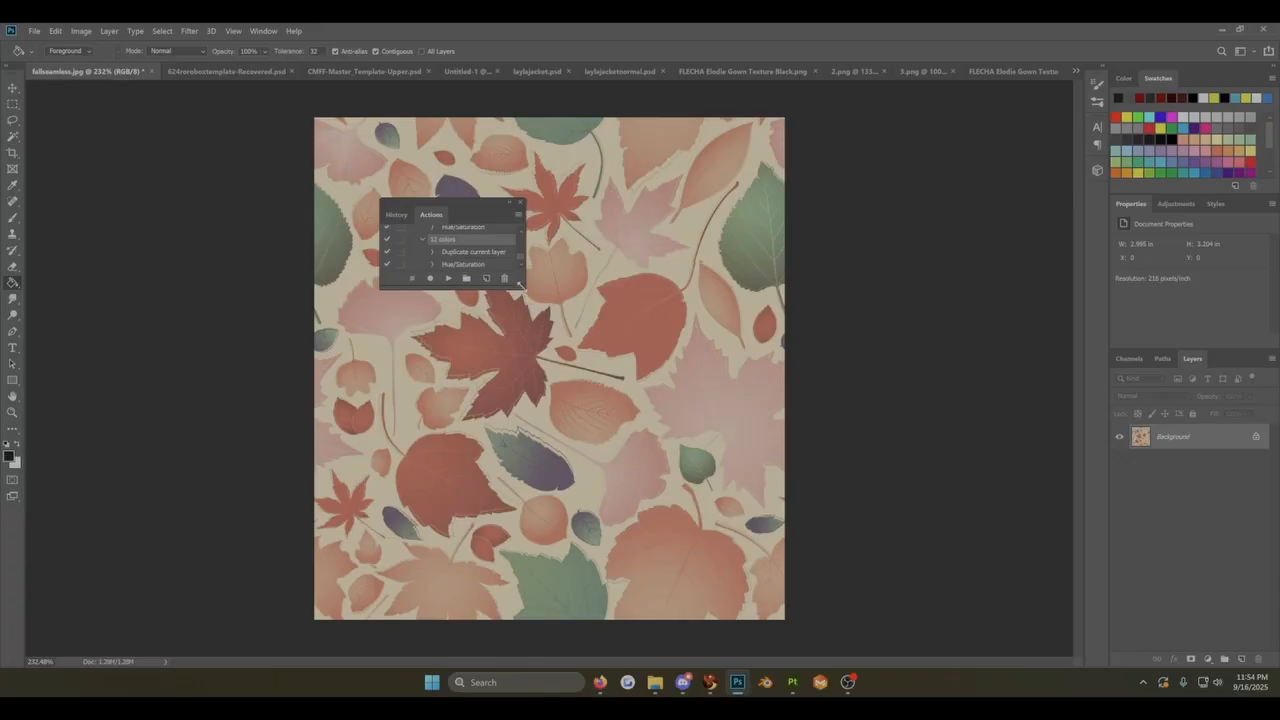
left_click_drag(520, 285, 802, 551)
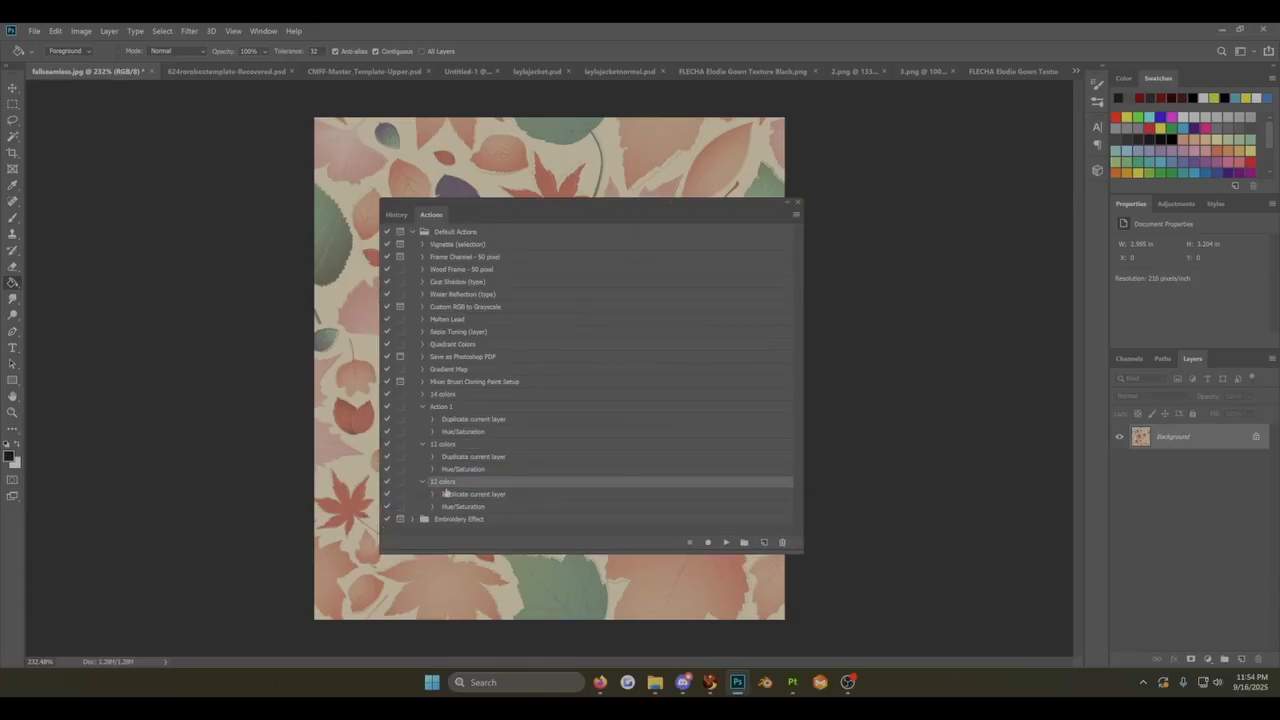
scroll(447, 492, "down", 2)
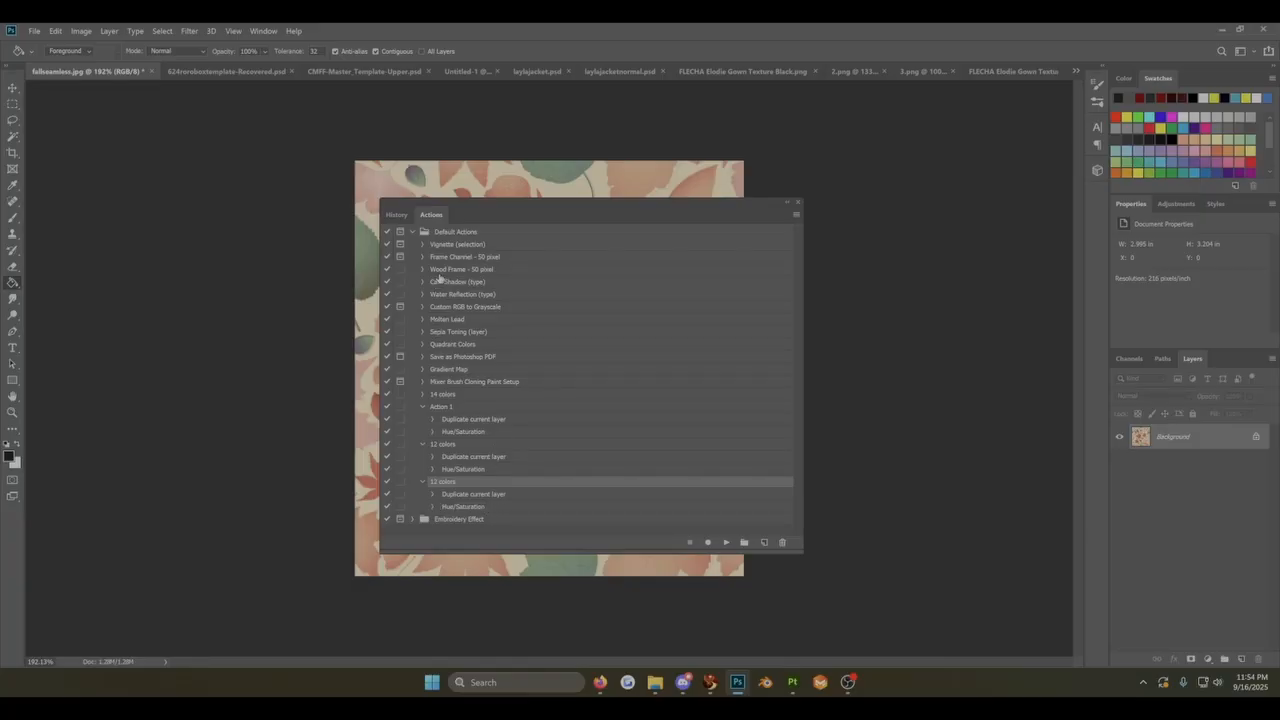
scroll(441, 265, "up", 1)
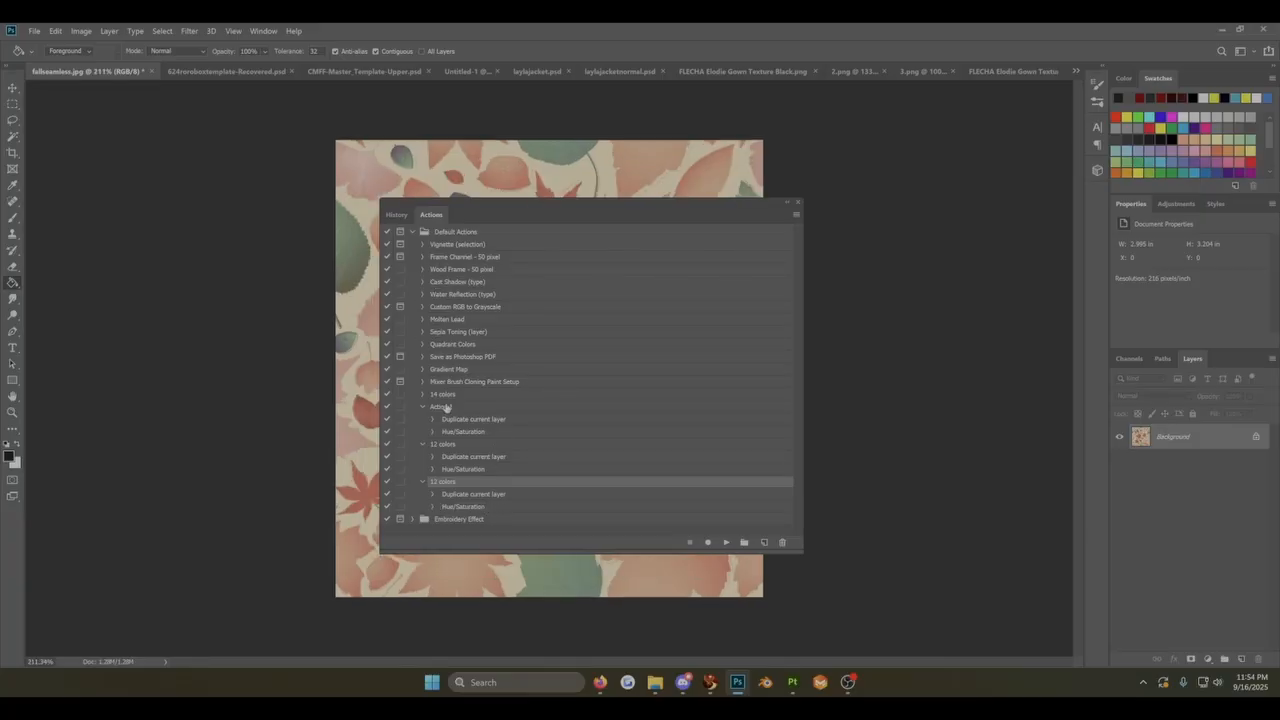
left_click(422, 369)
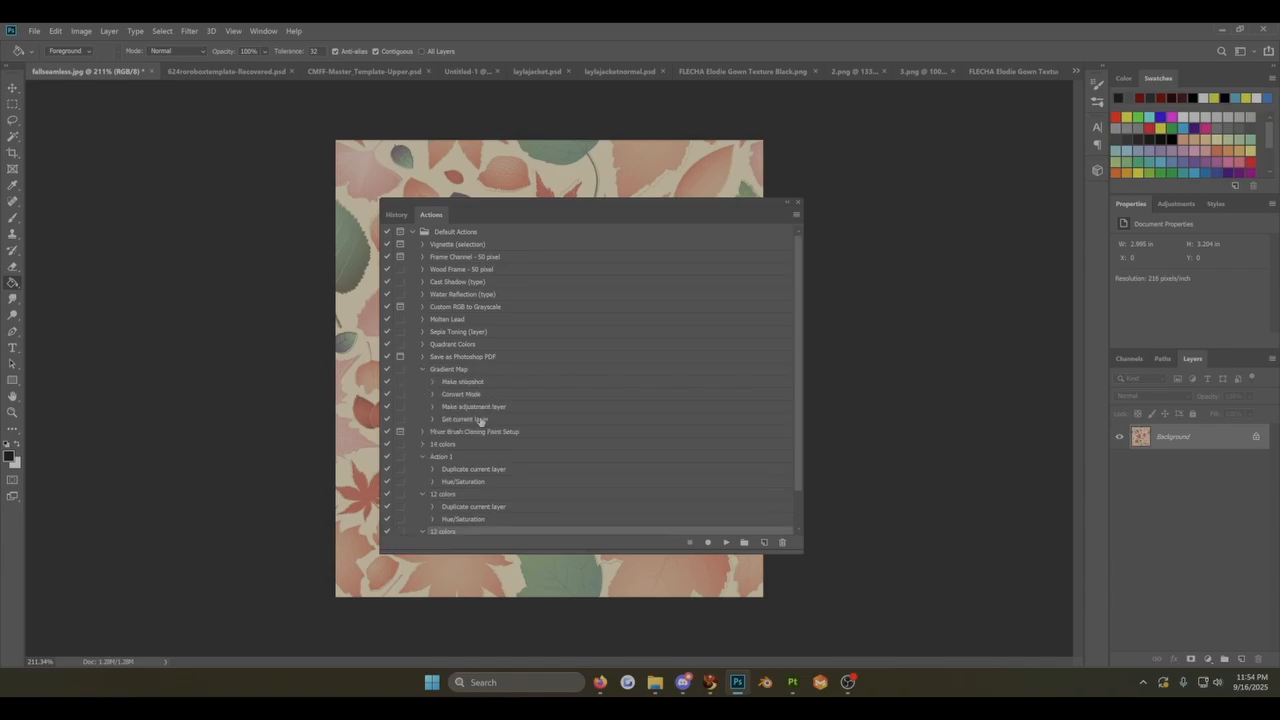
left_click_drag(514, 209, 888, 166)
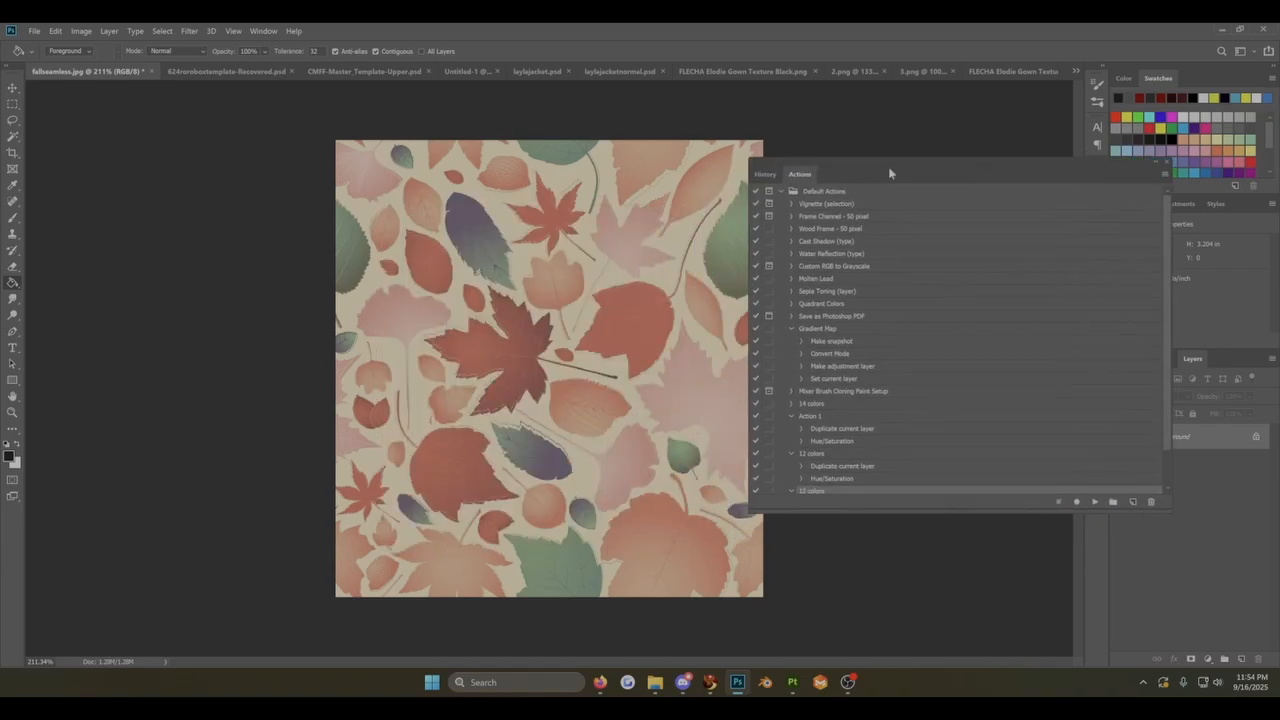
Step: Play the default Gradient Map action six times on the leaf pattern
left_click(812, 329)
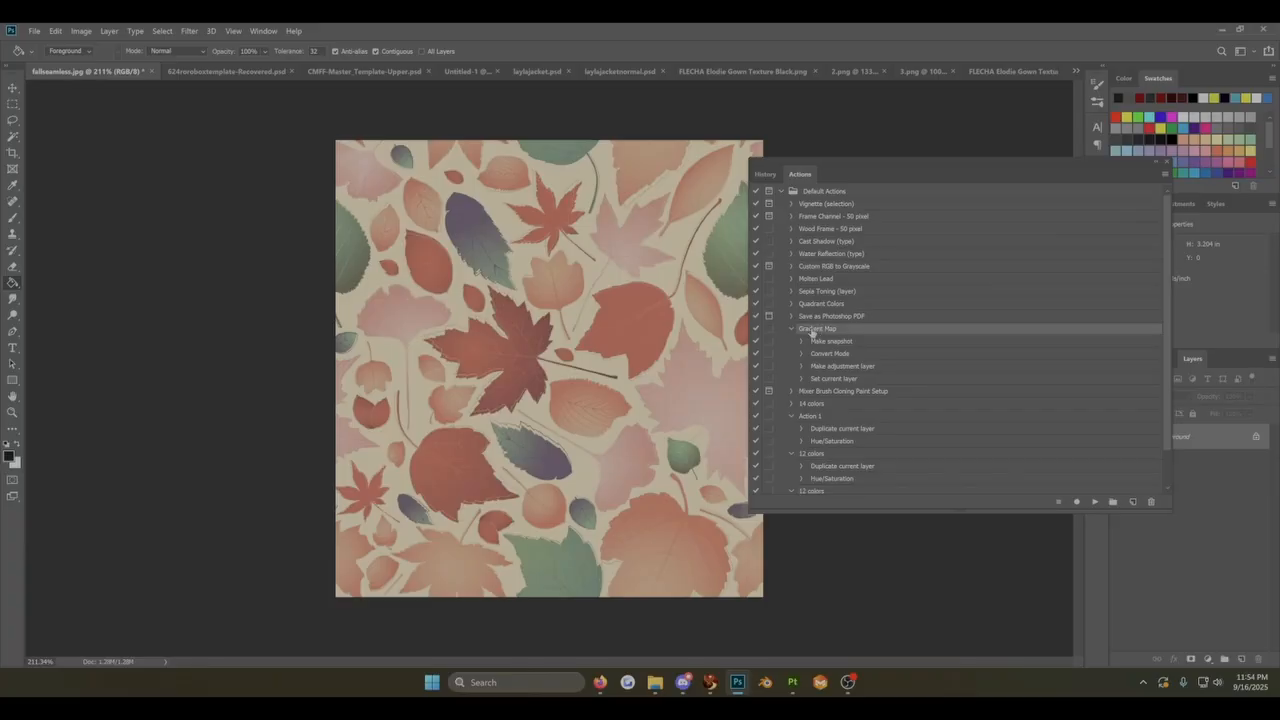
left_click(1095, 503)
left_click(1095, 503)
left_click(1095, 503)
left_click(1095, 503)
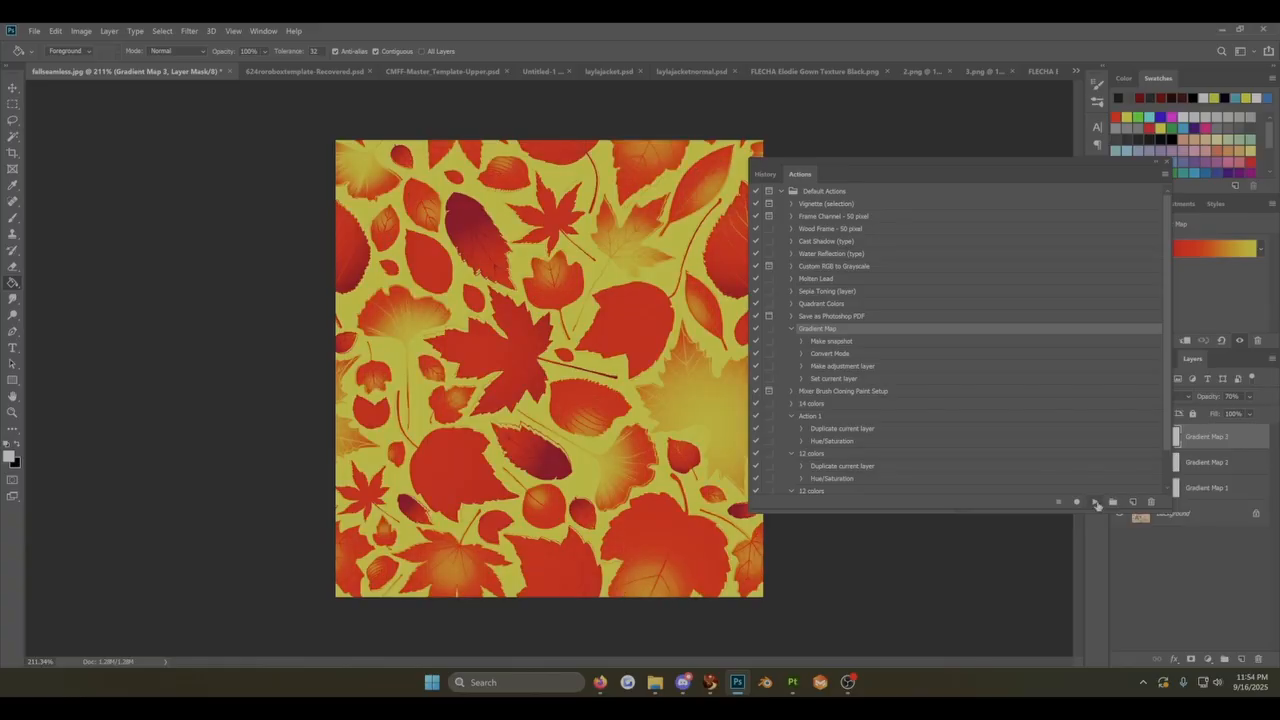
left_click(1095, 503)
left_click(1095, 503)
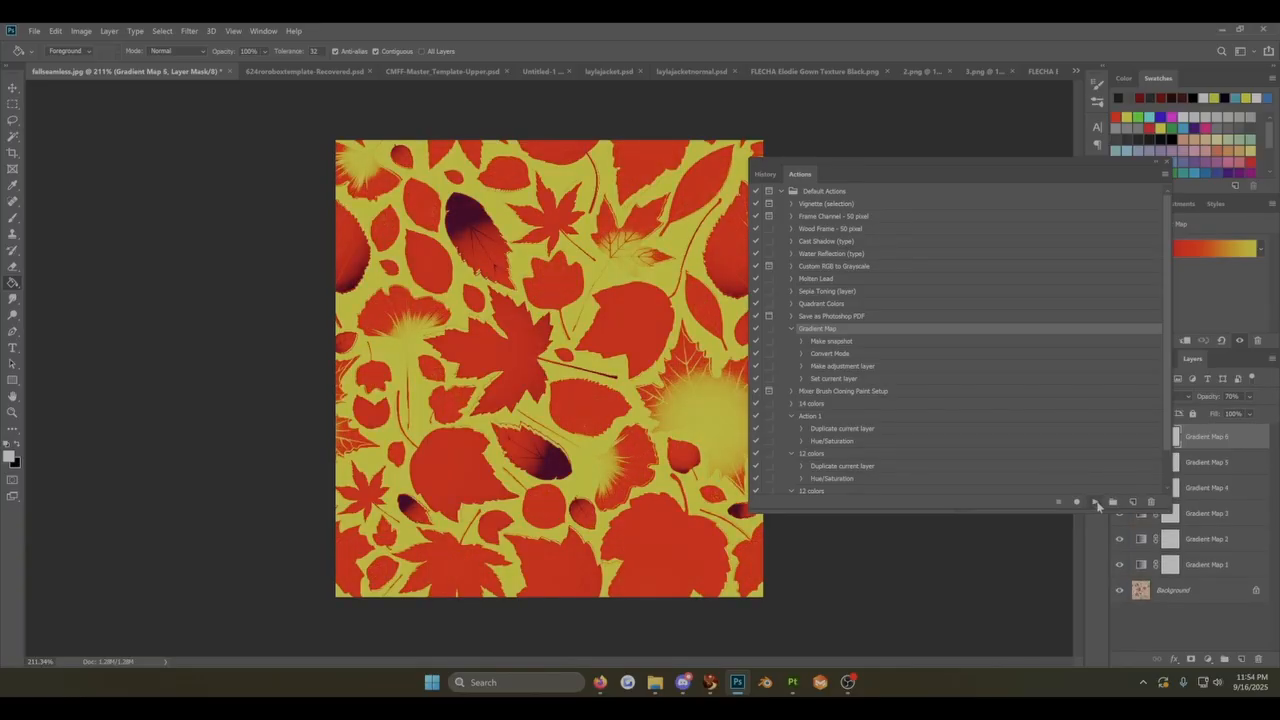
Step: Delete the adjustment layers Gradient Map 1 through Gradient Map 6
left_click_drag(962, 167, 770, 86)
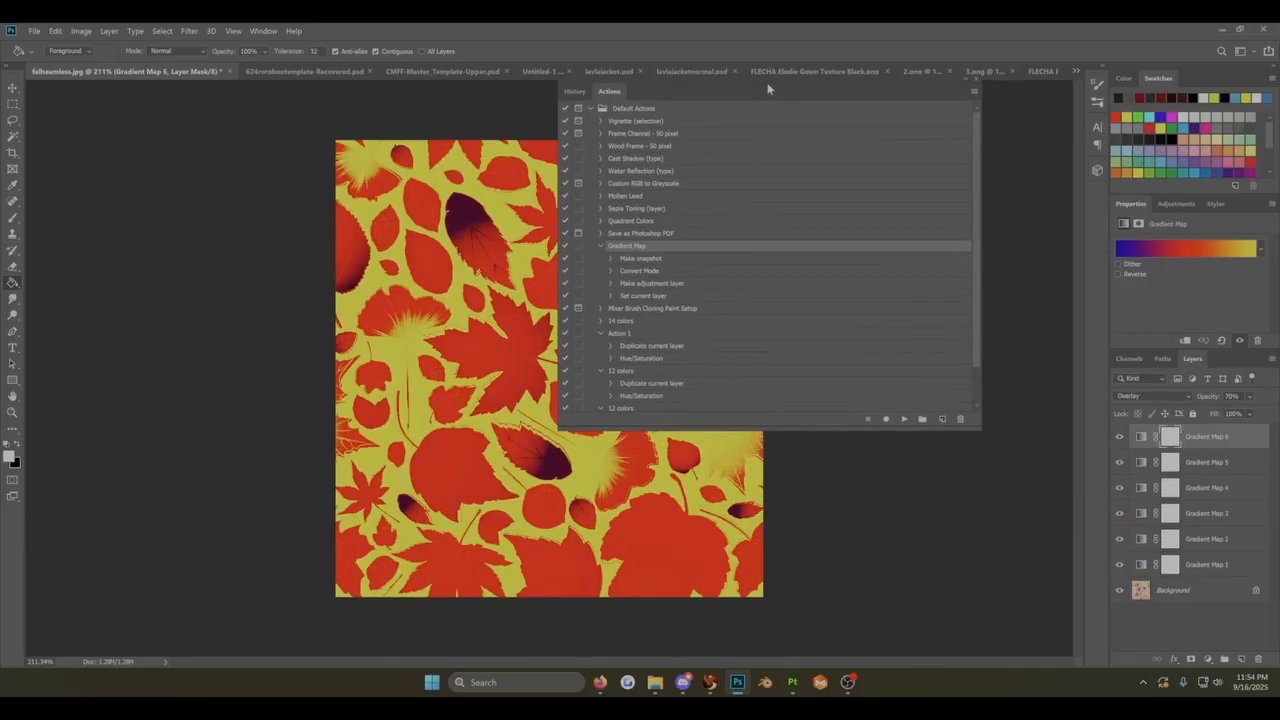
left_click(1199, 563, "shift")
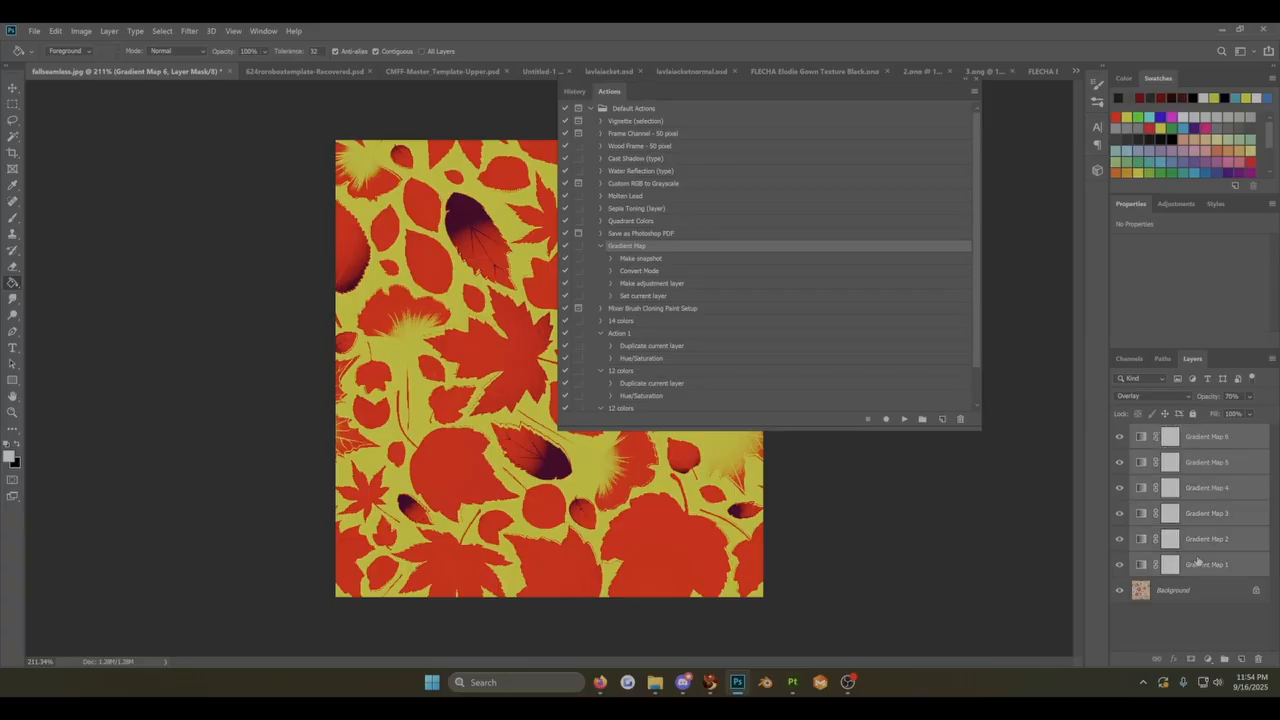
key("Delete")
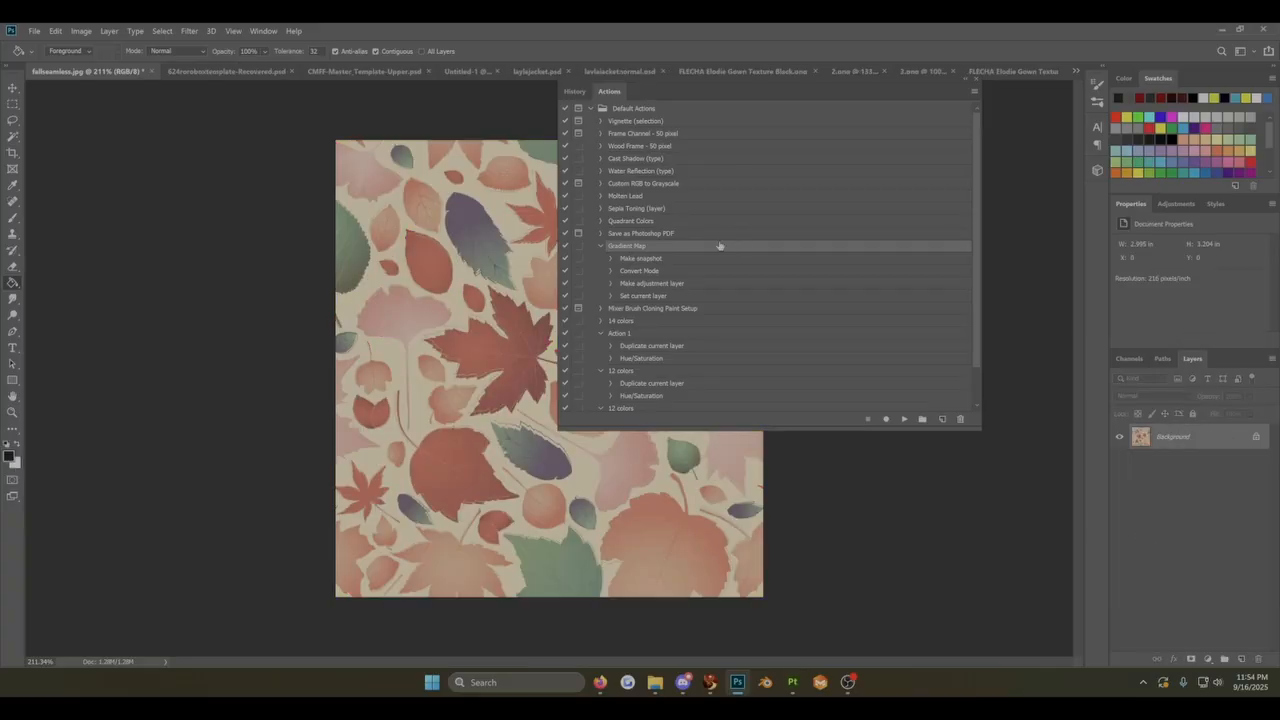
Step: Collapse the step lists of the Gradient Map action, Action 1 and the first 12 colors action
left_click(601, 246)
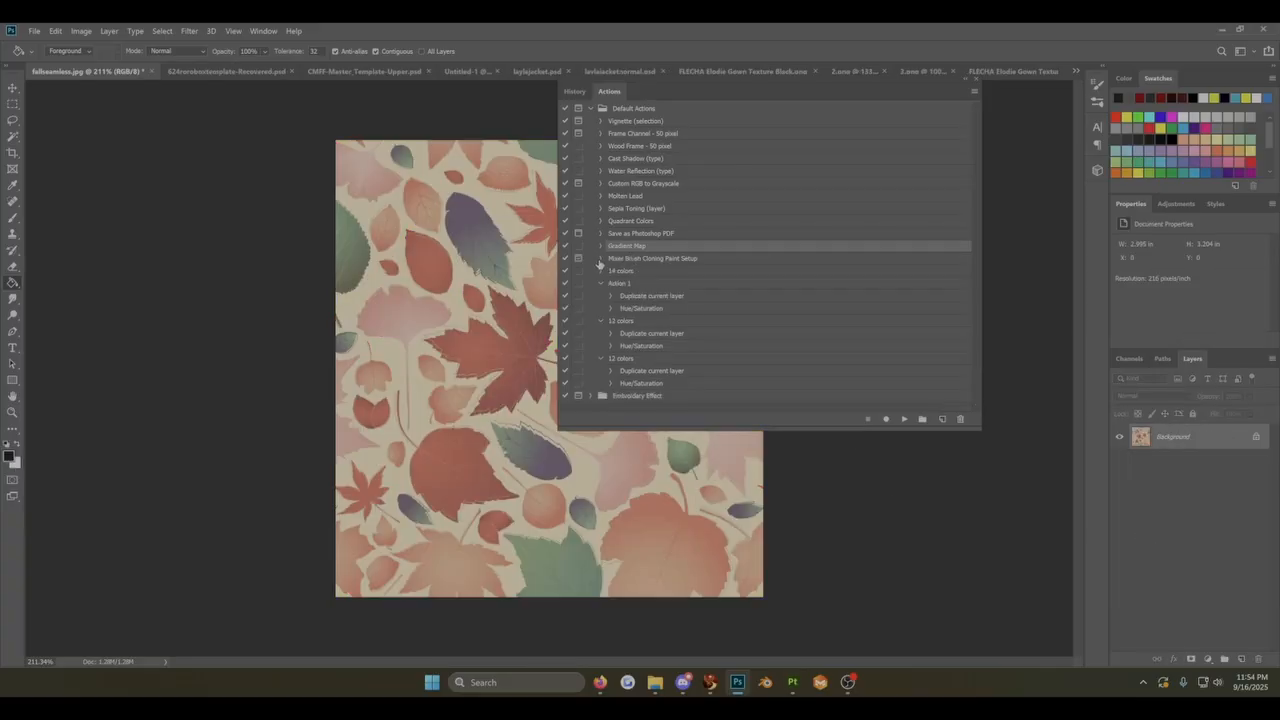
left_click(600, 285)
left_click(600, 296)
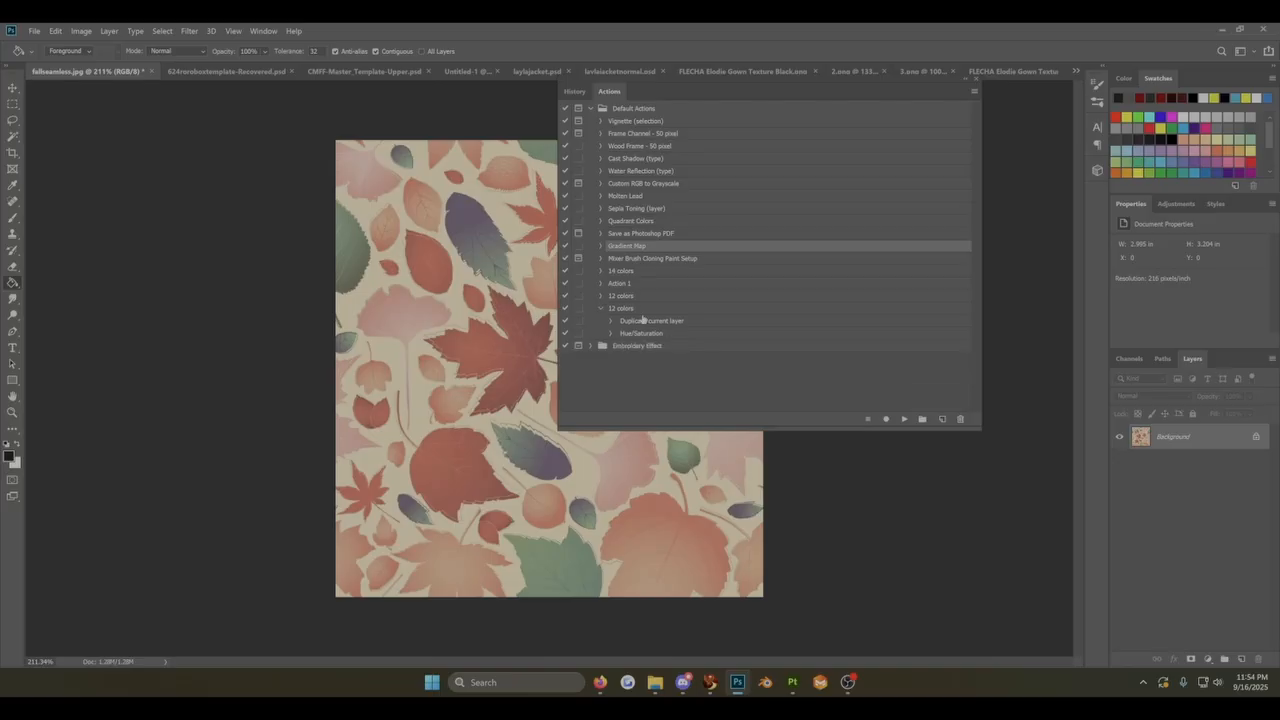
Step: Play the second 12 colors action four times to create Background copy through Background copy 4
left_click(641, 309)
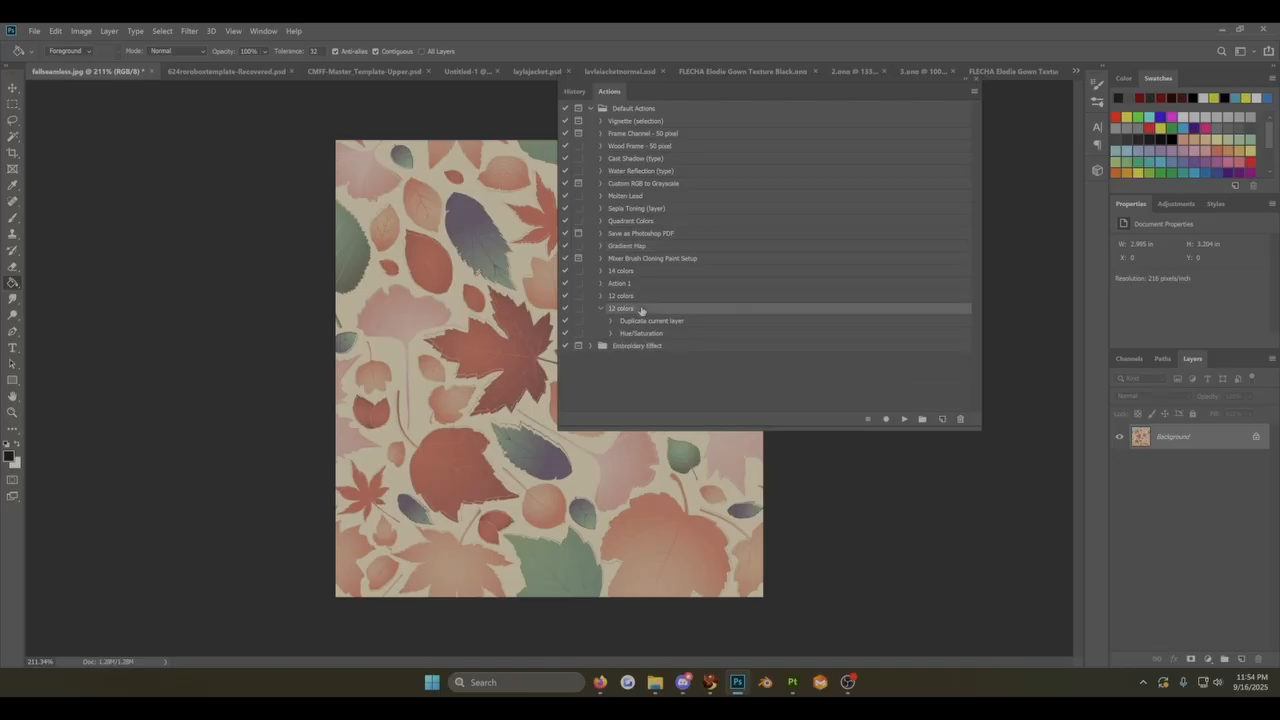
left_click(904, 419)
left_click(904, 419)
left_click(904, 419)
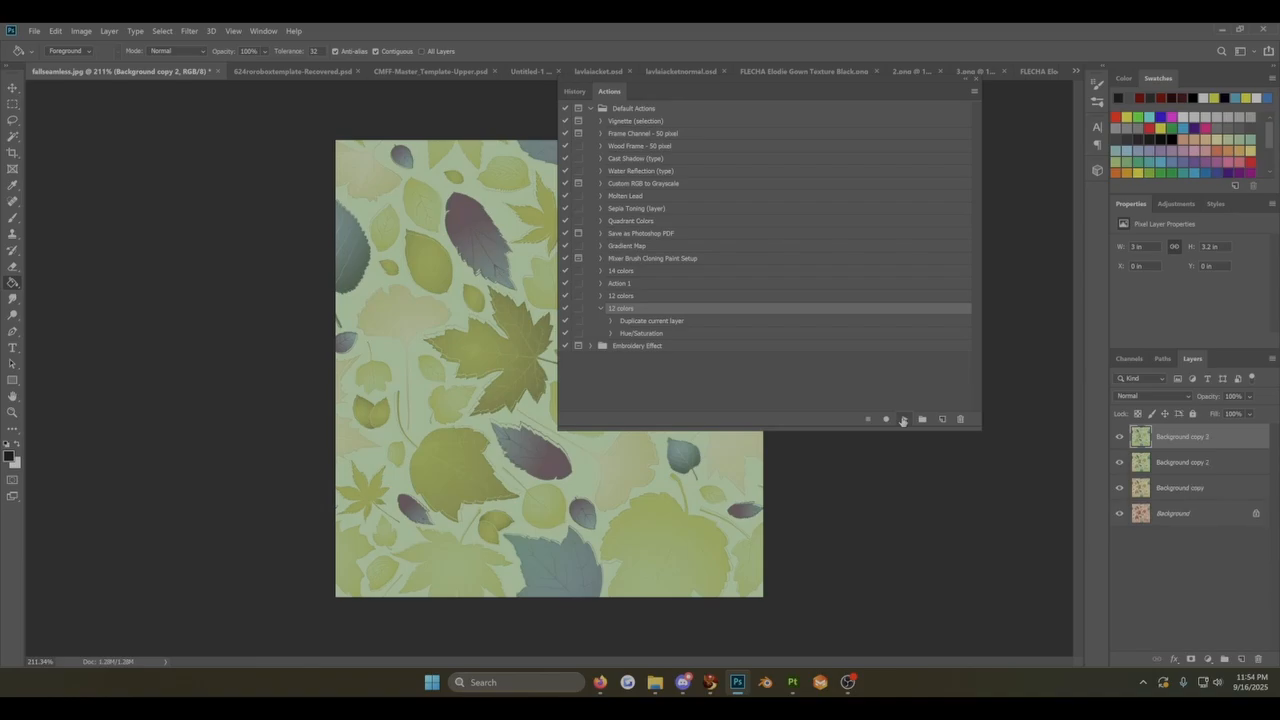
left_click(904, 419)
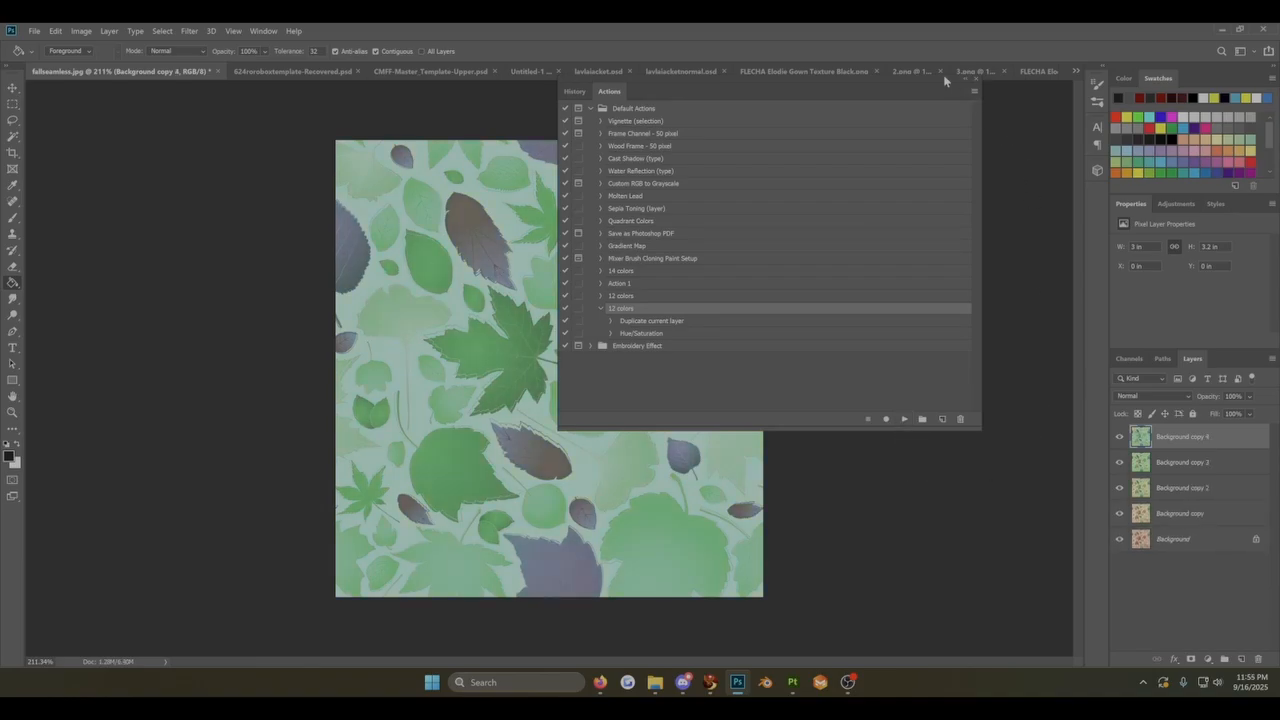
Step: Close the Actions panel, then reopen it and reposition it away from most of the leaf pattern
left_click(979, 77)
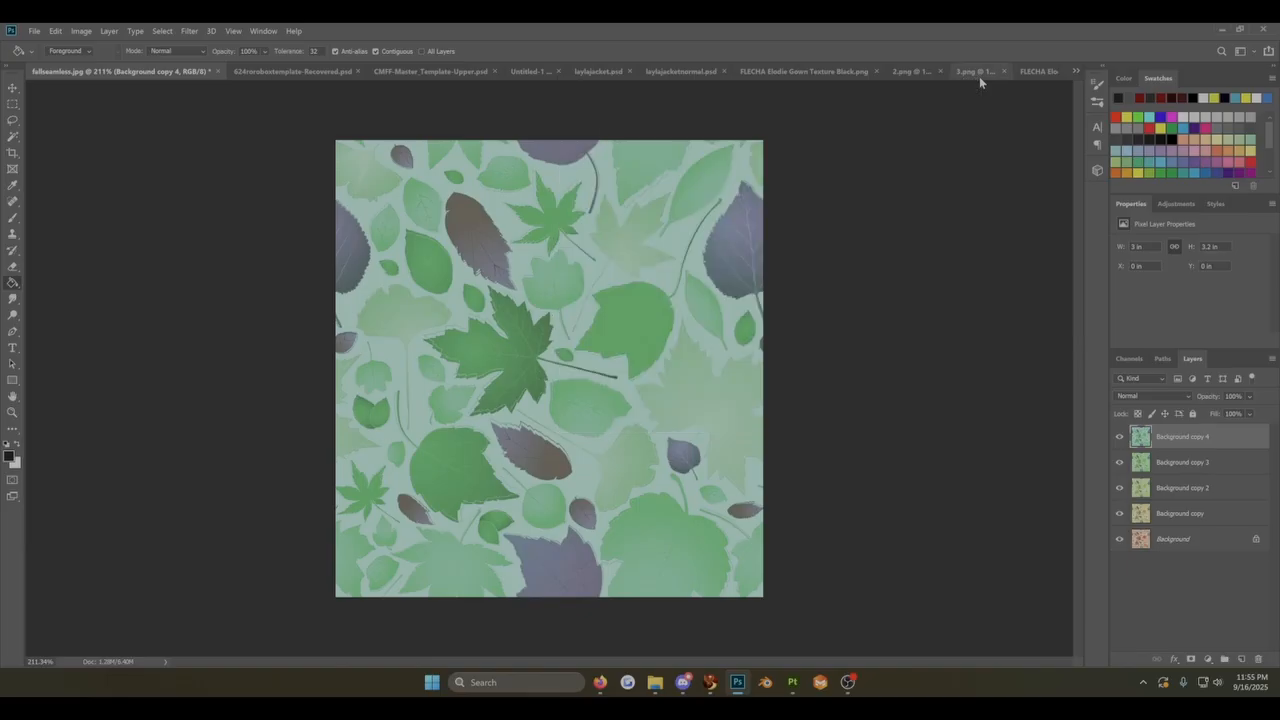
left_click(264, 30)
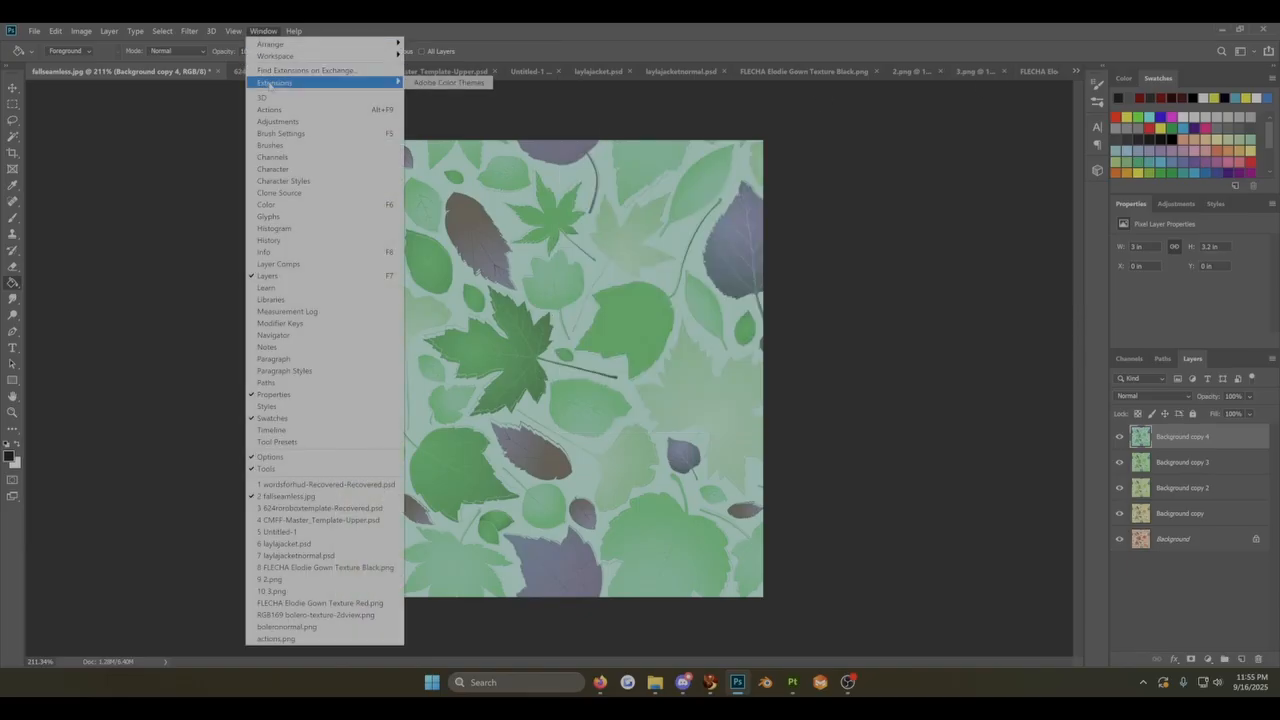
mouse_move(268, 83)
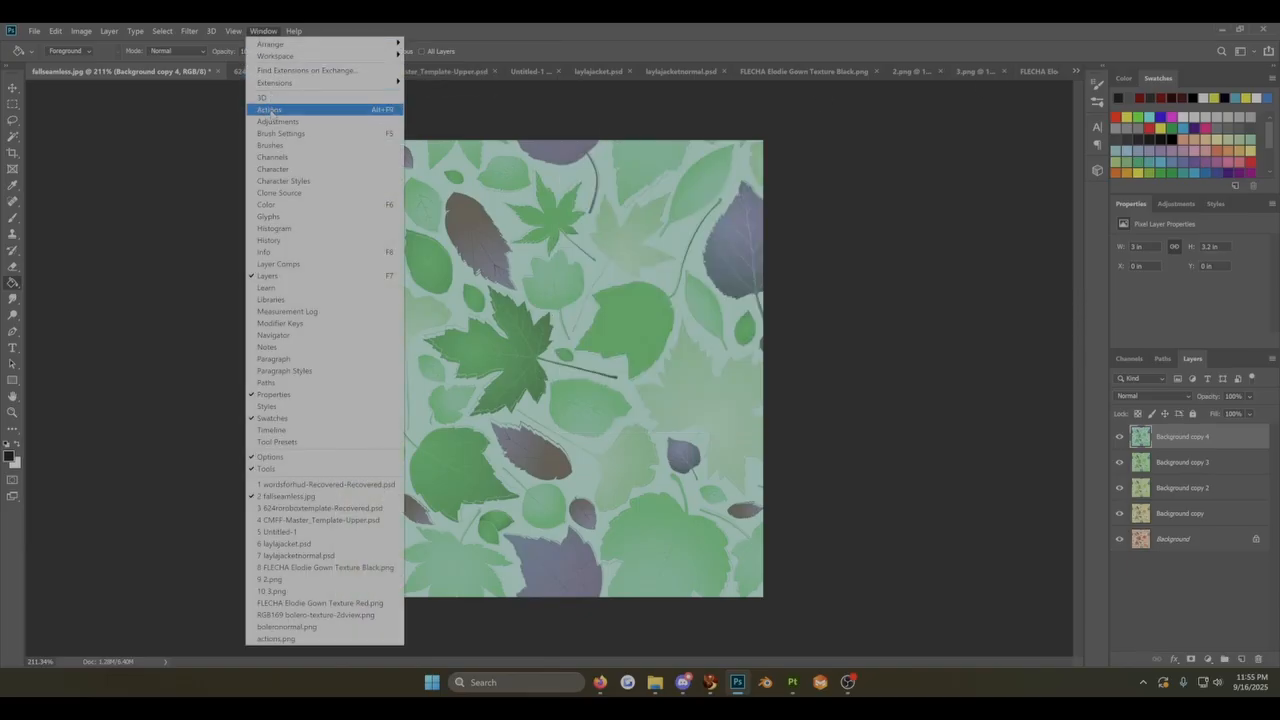
left_click(269, 110)
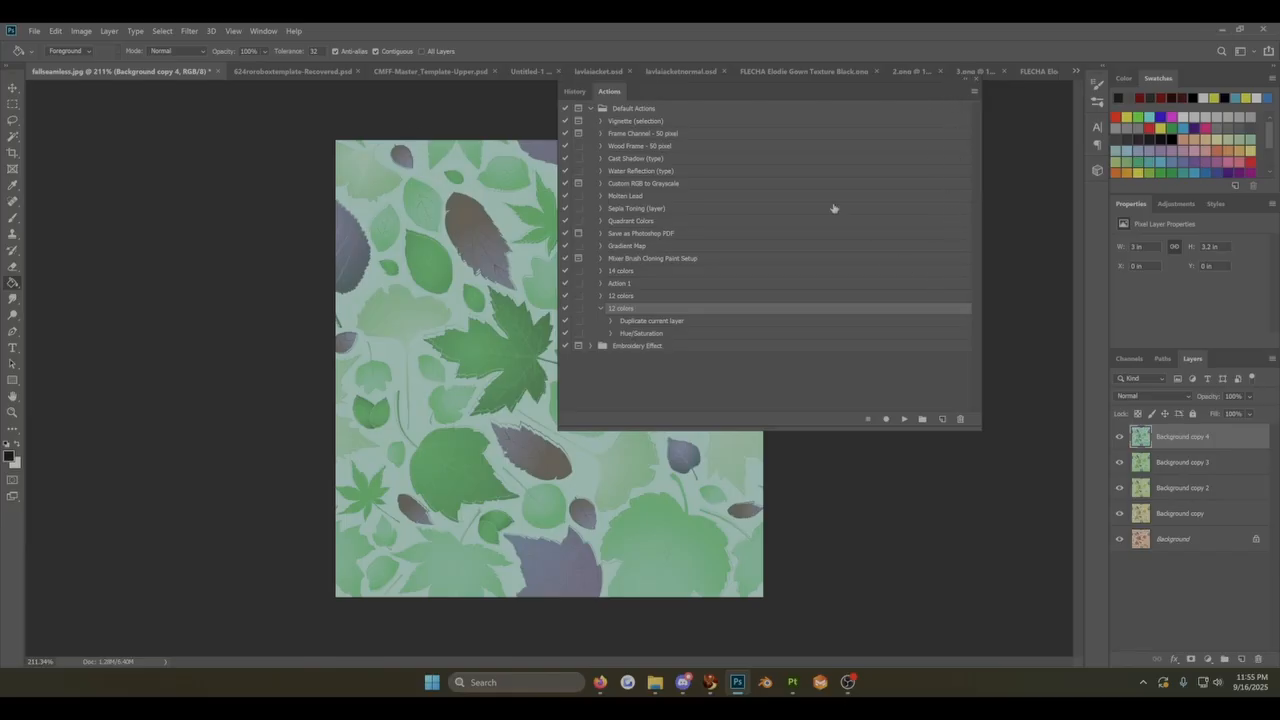
left_click_drag(704, 80, 888, 29)
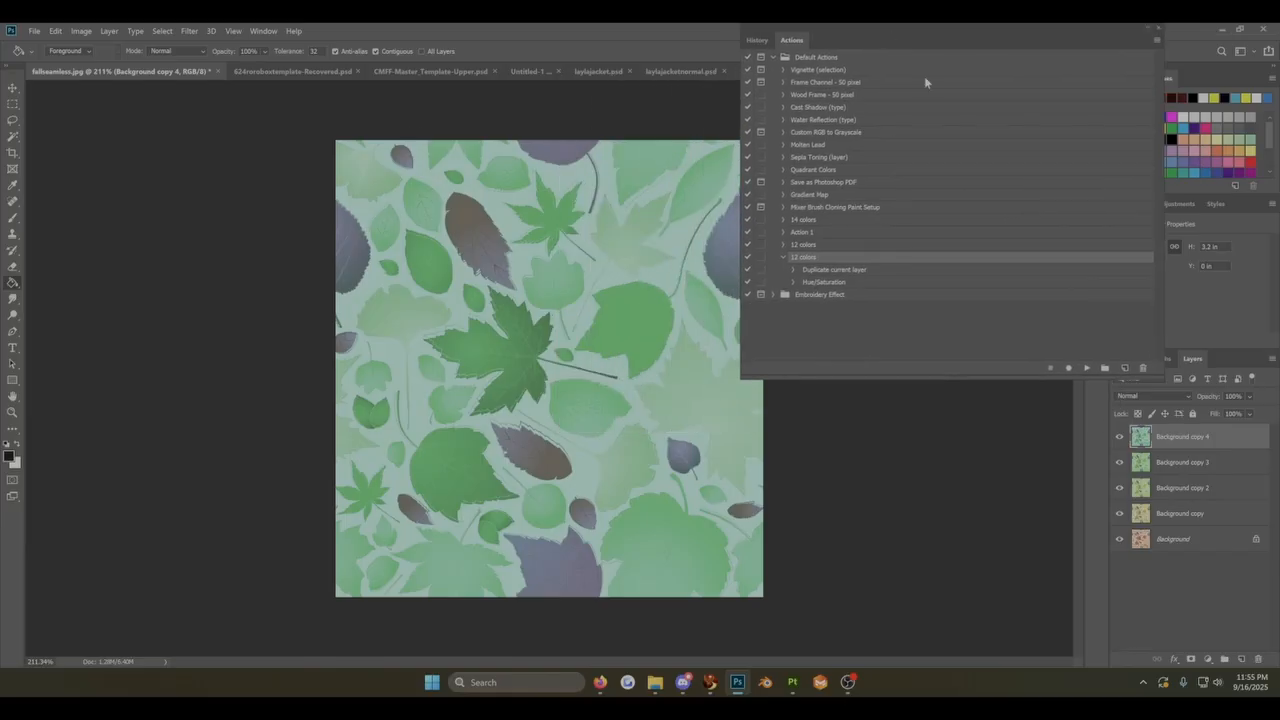
Step: Create a new action named "12 2 electric boogie" in the Default Actions set and start recording it
left_click(1157, 40)
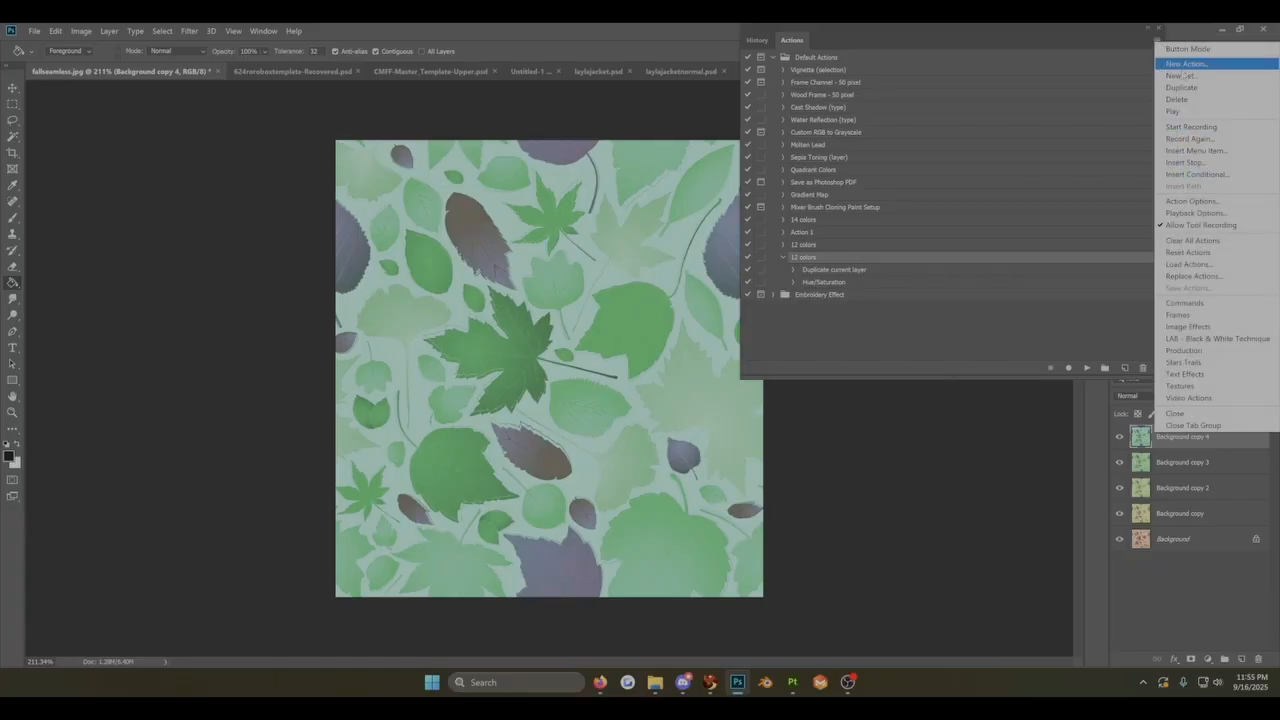
left_click(1186, 63)
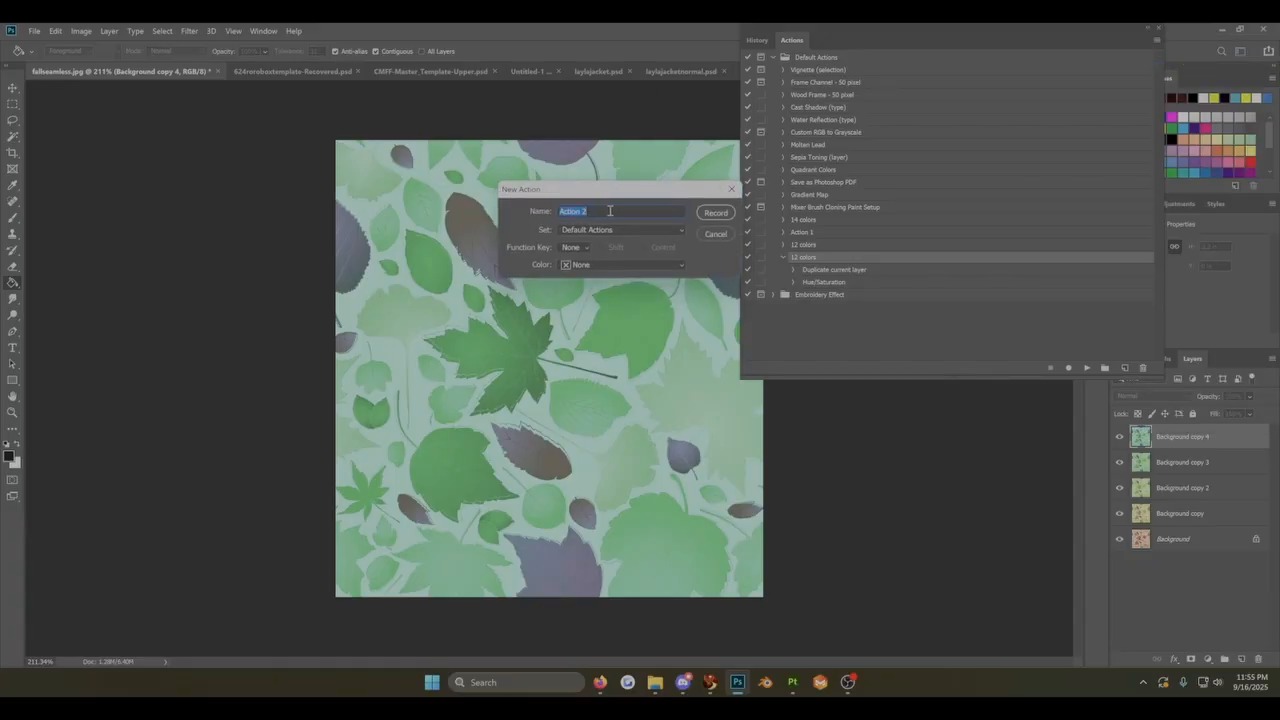
type("12 2 electric boogie")
left_click(716, 213)
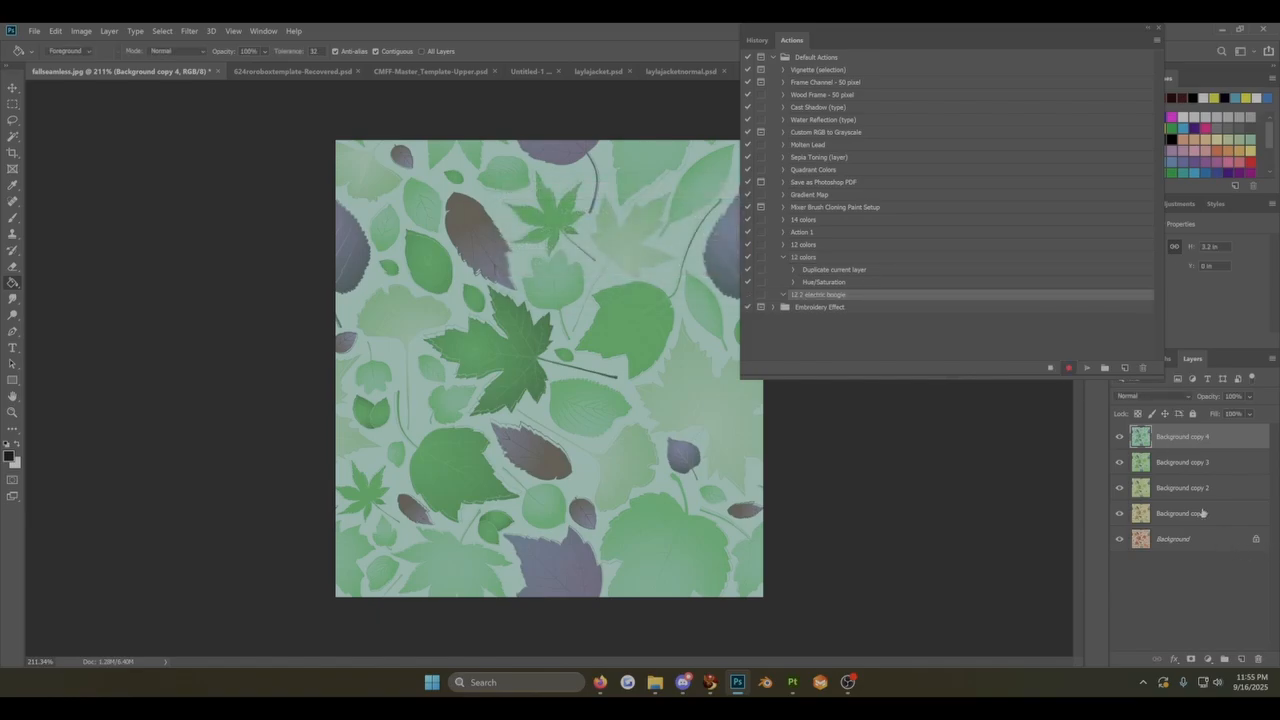
Step: Duplicate the Background copy 4 layer as the first recorded command of the "12 2 electric boogie" action
right_click(1181, 438)
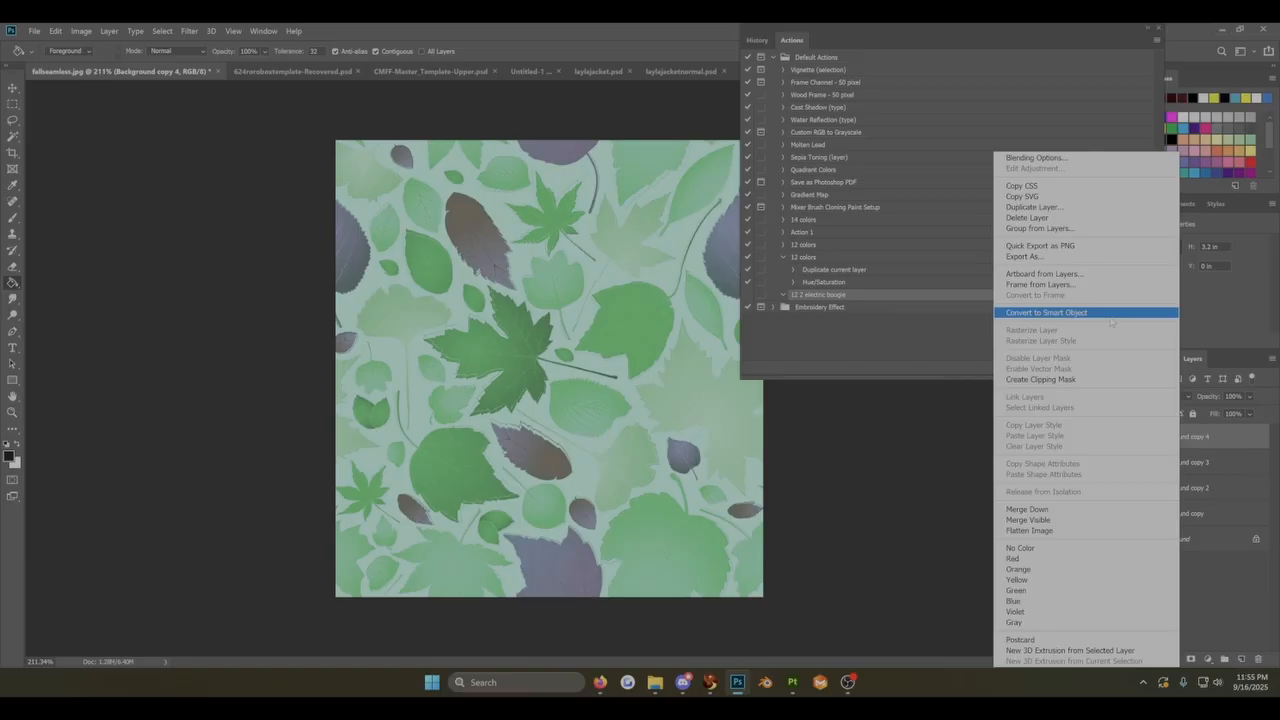
left_click(1068, 214)
left_click(724, 204)
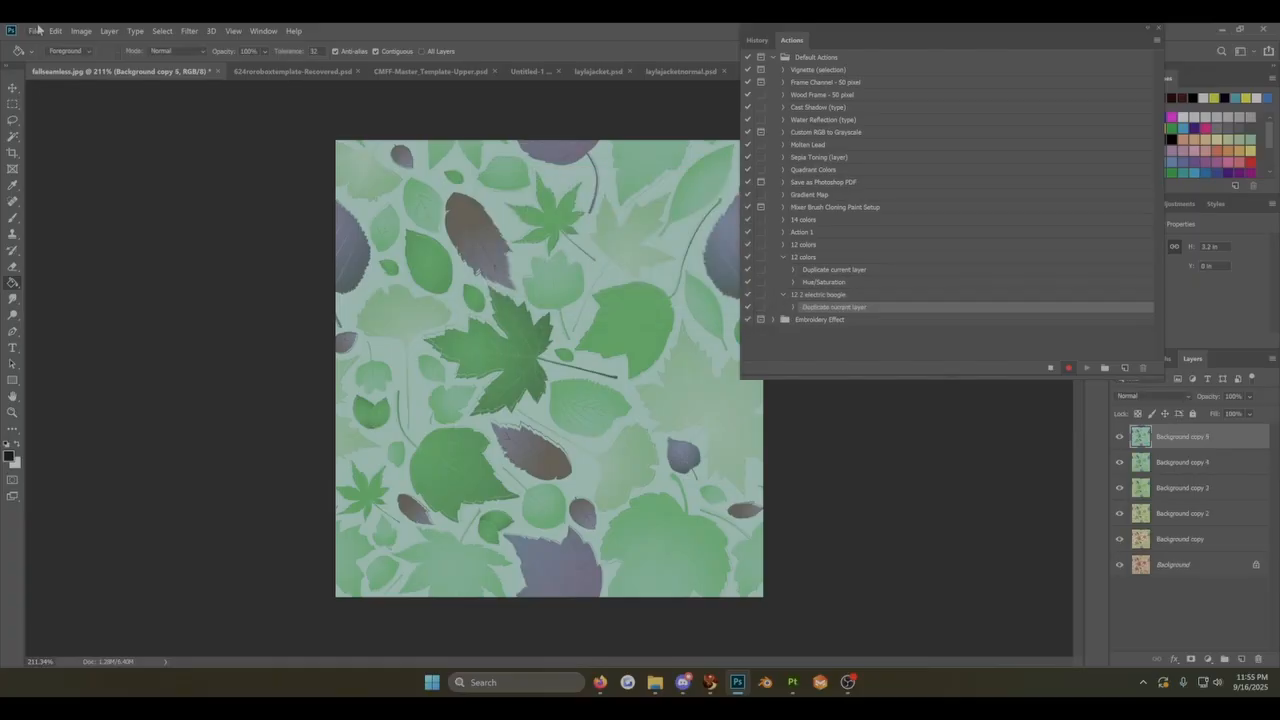
Step: Apply a Hue/Saturation adjustment with hue 30 to the duplicated layer and stop recording the action
left_click(80, 31)
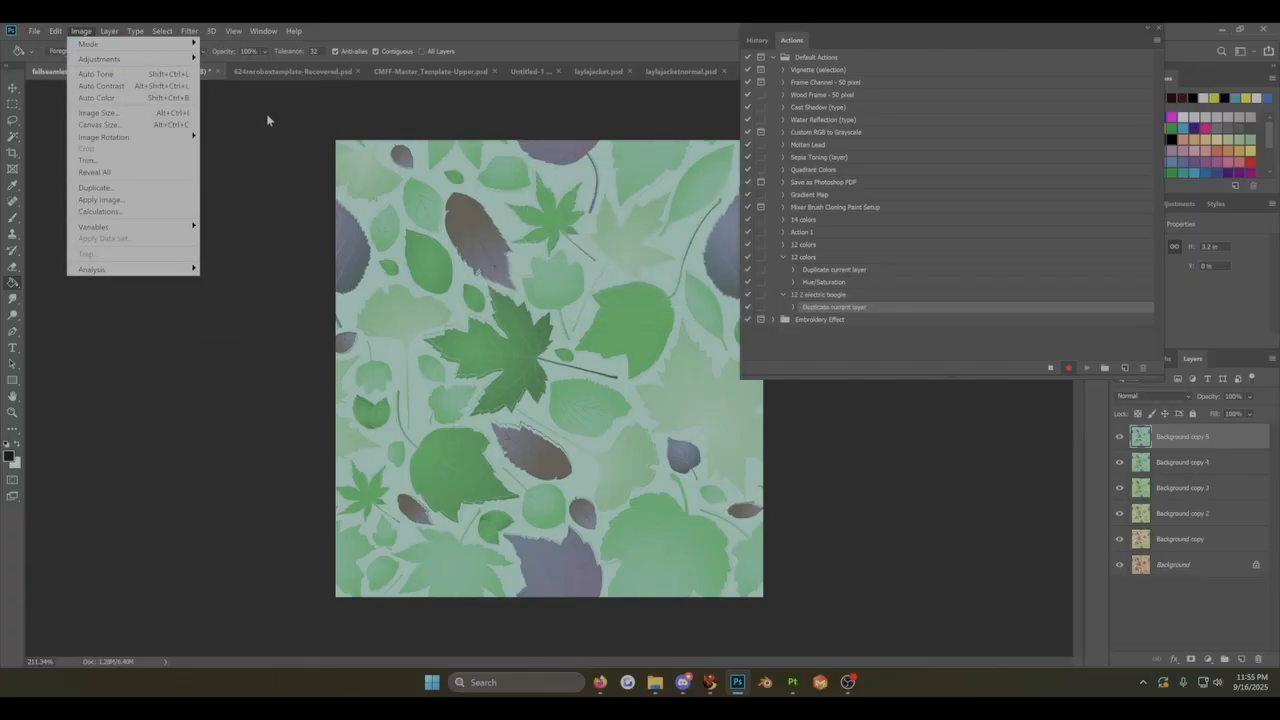
mouse_move(120, 59)
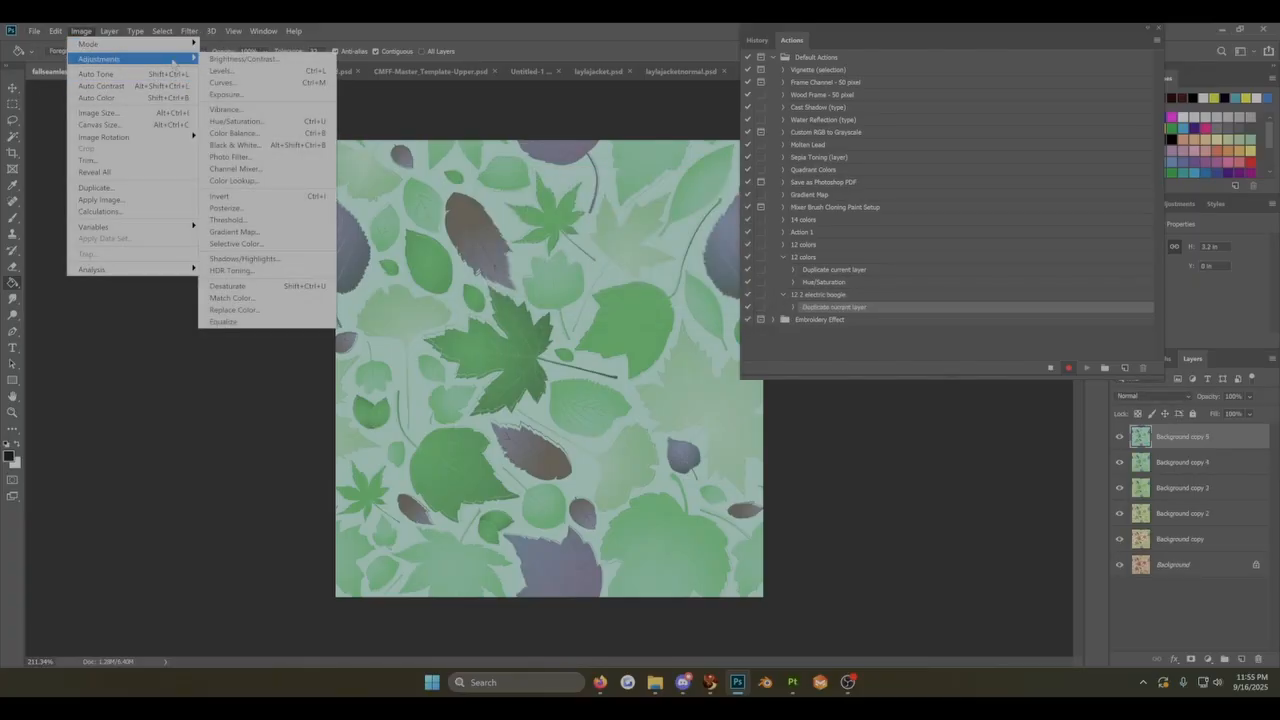
left_click(255, 121)
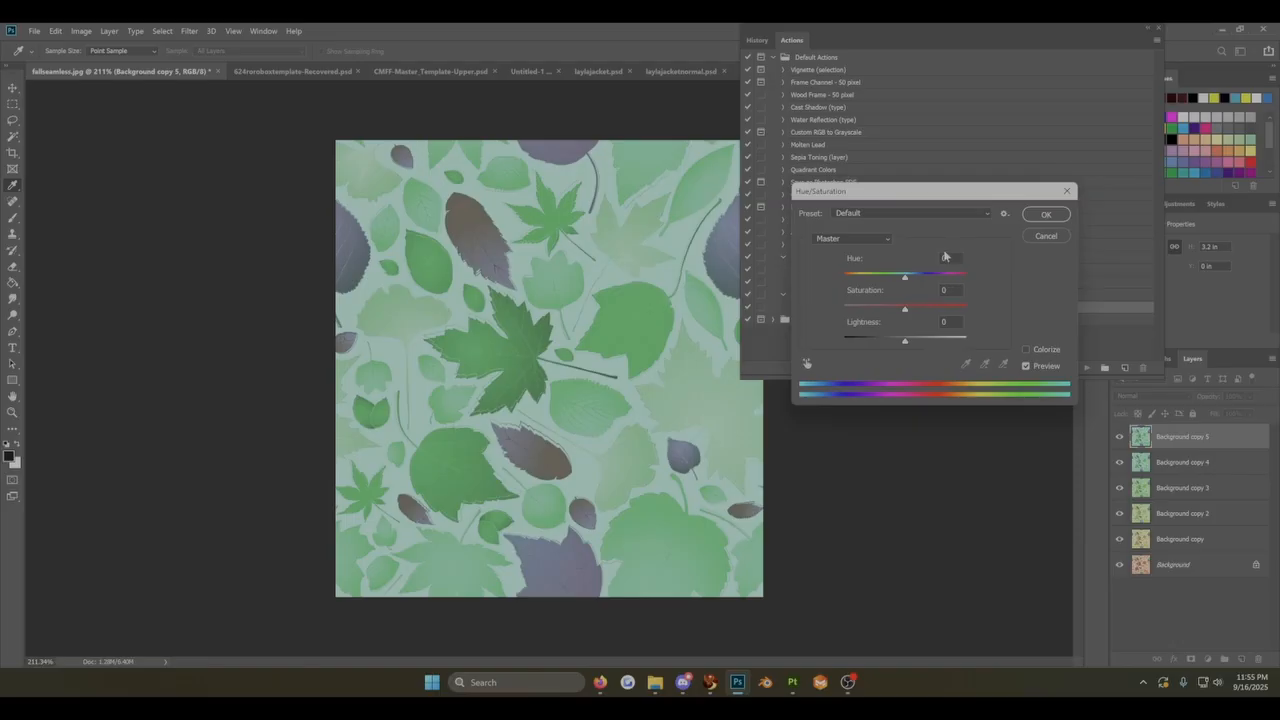
left_click_drag(953, 258, 885, 255)
type("30")
left_click(1045, 214)
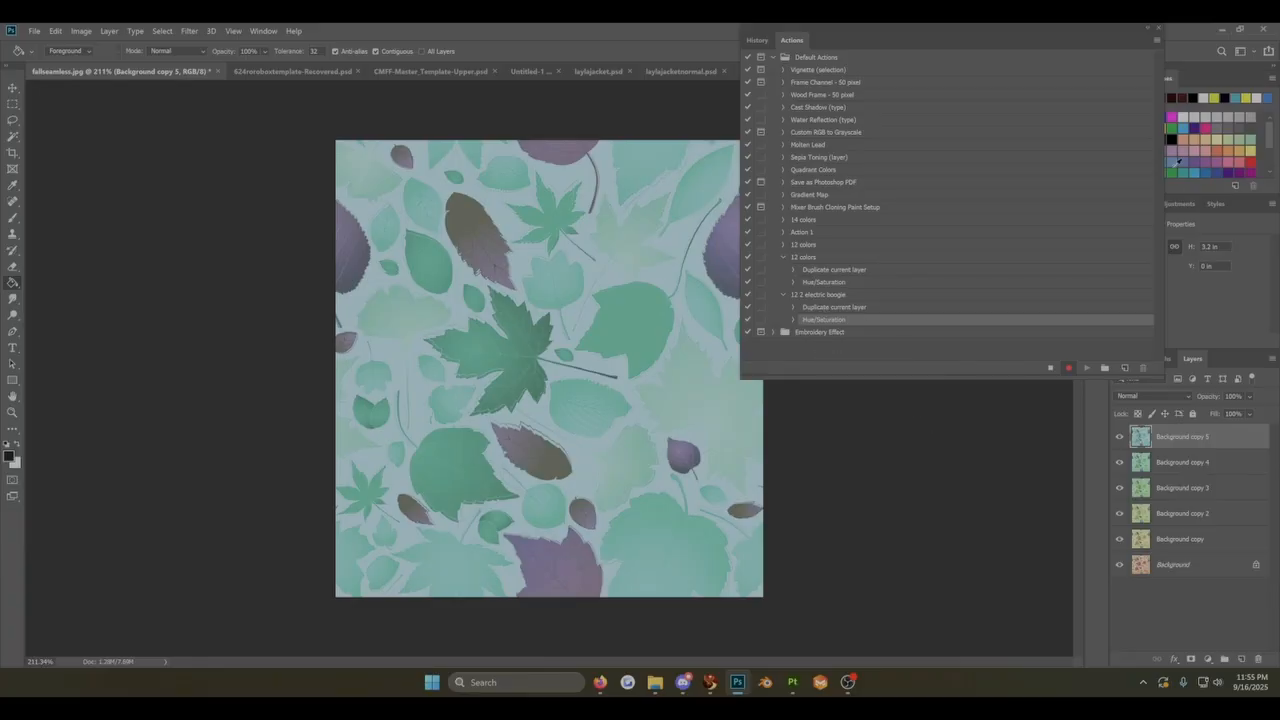
left_click_drag(1062, 36, 970, 28)
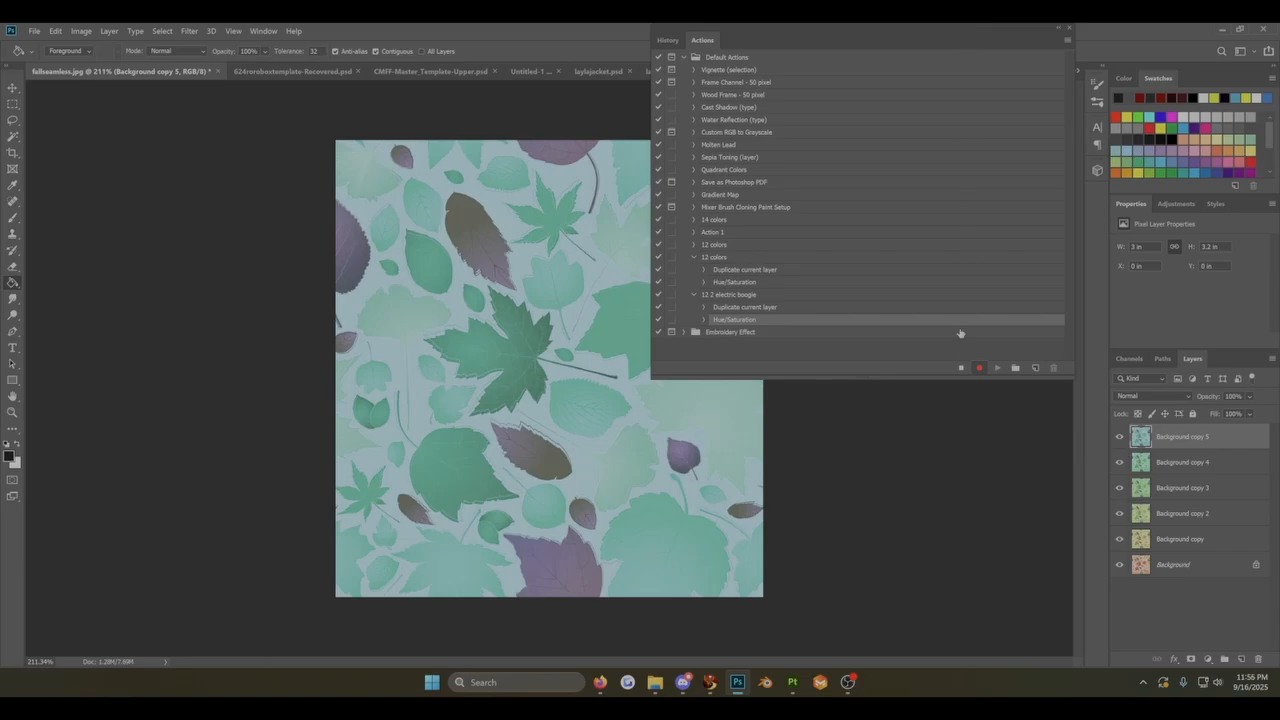
left_click(961, 368)
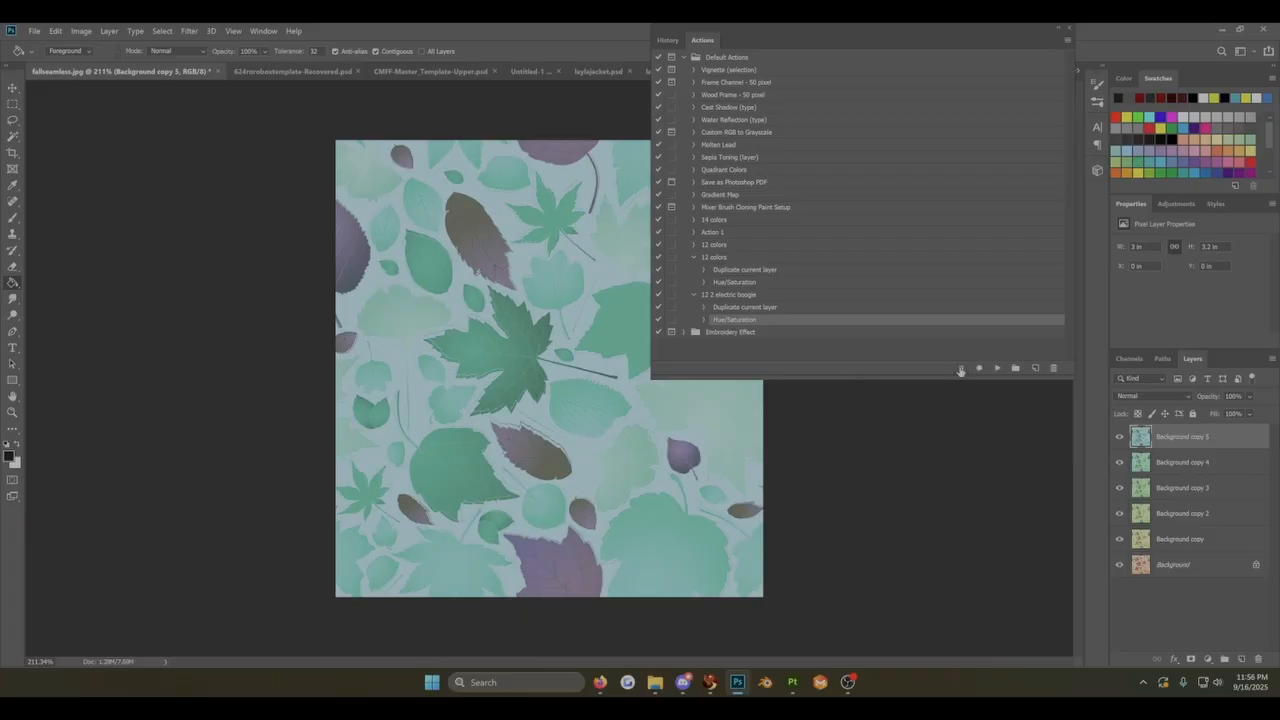